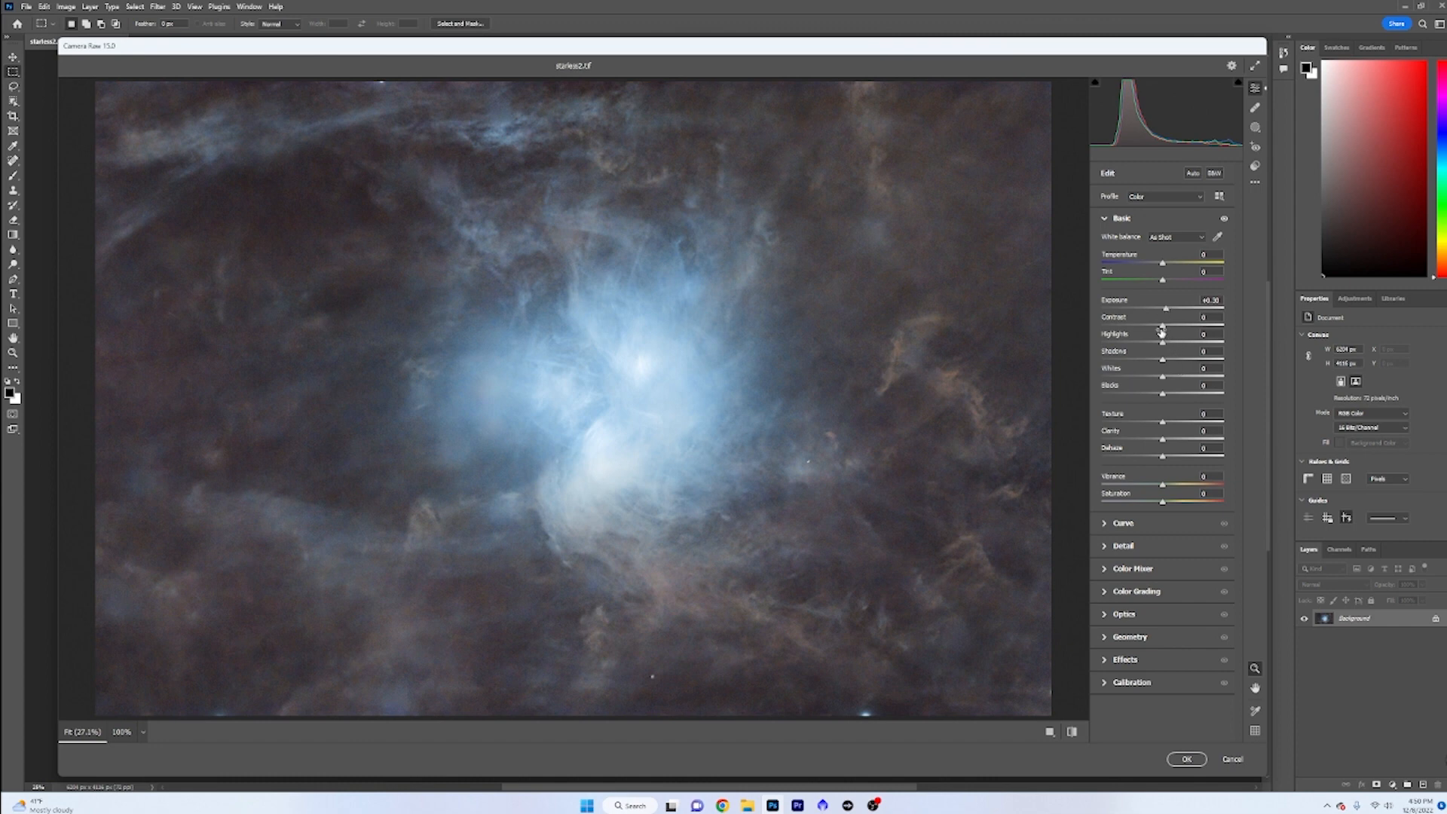
Step: Set the basic tone: Contrast +10, Highlights about -25, Shadows +5, Whites -5 and Blacks +10
{"action": "mouse_move", "coordinate": [1163, 329]}
{"action": "left_mouse_down"}
{"action": "mouse_move", "coordinate": [1149, 329]}
{"action": "mouse_move", "coordinate": [1189, 330]}
{"action": "mouse_move", "coordinate": [1145, 329]}
{"action": "mouse_move", "coordinate": [1169, 329]}
{"action": "left_mouse_up"}
{"action": "mouse_move", "coordinate": [1162, 344]}
{"action": "left_mouse_down"}
{"action": "mouse_move", "coordinate": [1125, 343]}
{"action": "mouse_move", "coordinate": [1180, 343]}
{"action": "mouse_move", "coordinate": [1160, 344]}
{"action": "left_mouse_up"}
{"action": "mouse_move", "coordinate": [1157, 344]}
{"action": "left_mouse_down"}
{"action": "mouse_move", "coordinate": [1131, 341]}
{"action": "mouse_move", "coordinate": [1201, 364]}
{"action": "mouse_move", "coordinate": [1161, 364]}
{"action": "left_mouse_up"}
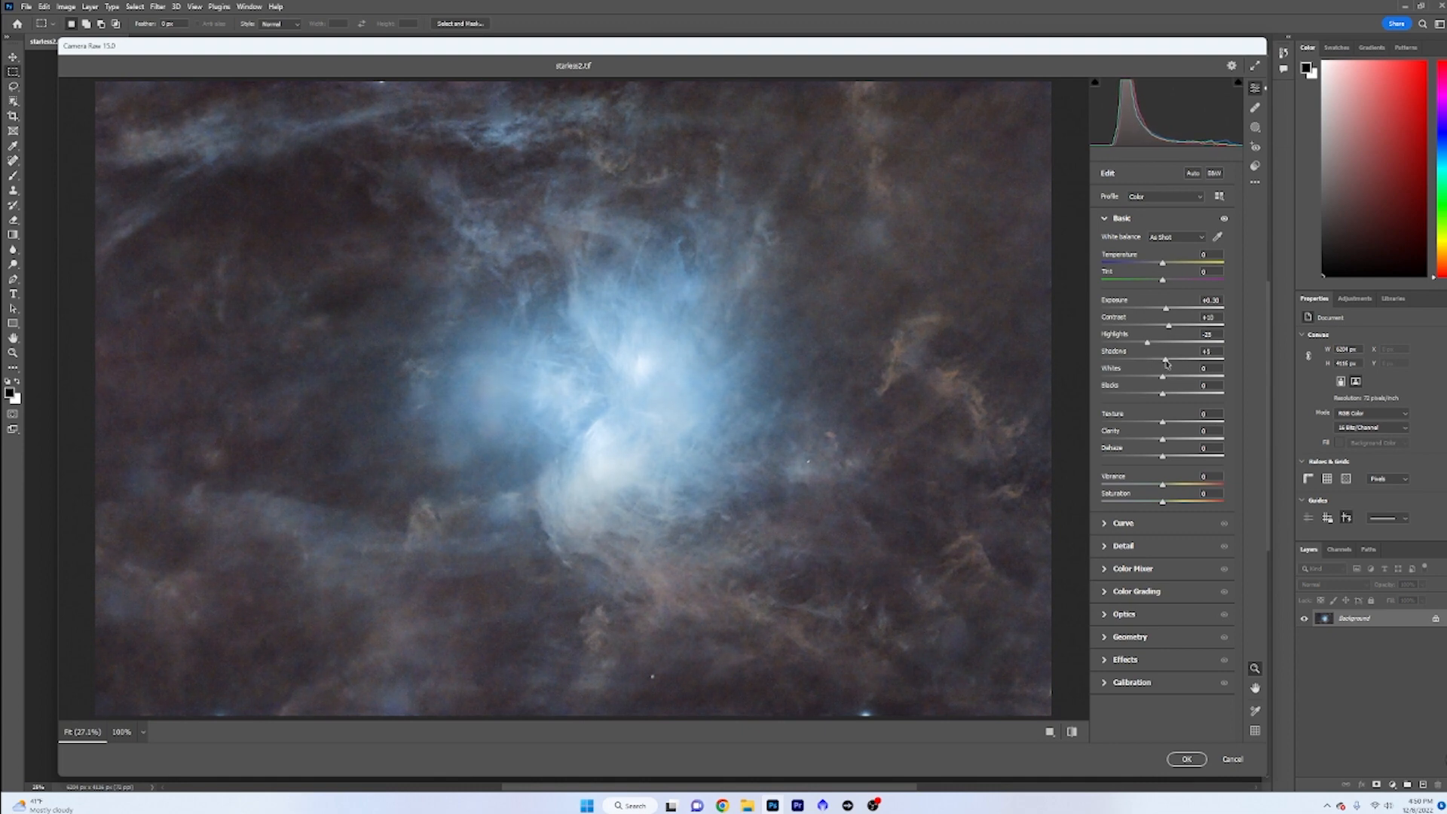
{"action": "mouse_move", "coordinate": [1161, 379]}
{"action": "left_mouse_down"}
{"action": "mouse_move", "coordinate": [1136, 378]}
{"action": "mouse_move", "coordinate": [1167, 377]}
{"action": "left_mouse_up"}
{"action": "mouse_move", "coordinate": [1164, 396]}
{"action": "left_mouse_down"}
{"action": "mouse_move", "coordinate": [1140, 396]}
{"action": "mouse_move", "coordinate": [1174, 397]}
{"action": "left_mouse_up"}
{"action": "left_click", "coordinate": [1104, 219]}
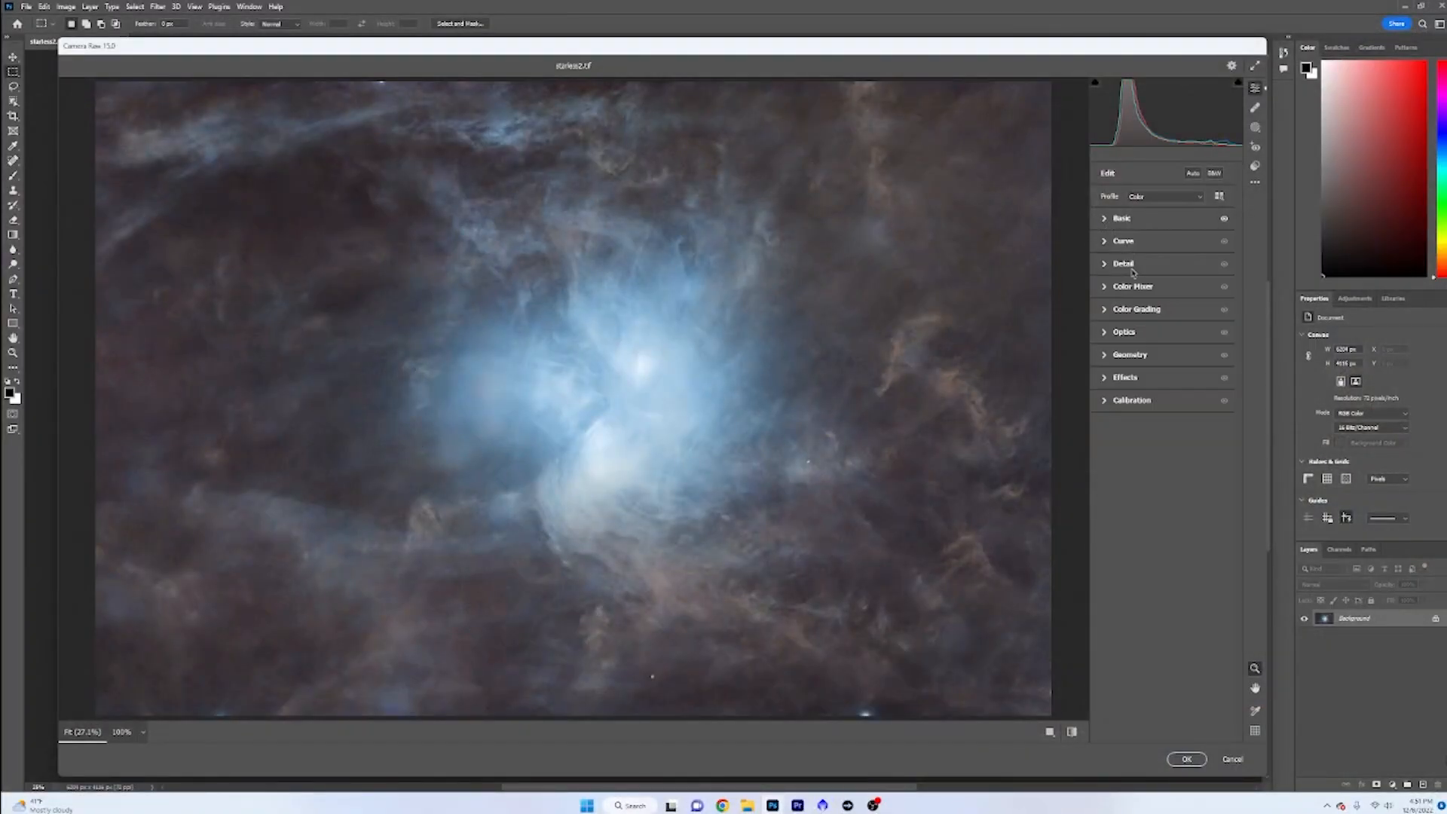
Step: Adjust the parametric curve by slightly raising Darks and slightly lowering Shadows
{"action": "left_click", "coordinate": [1104, 242]}
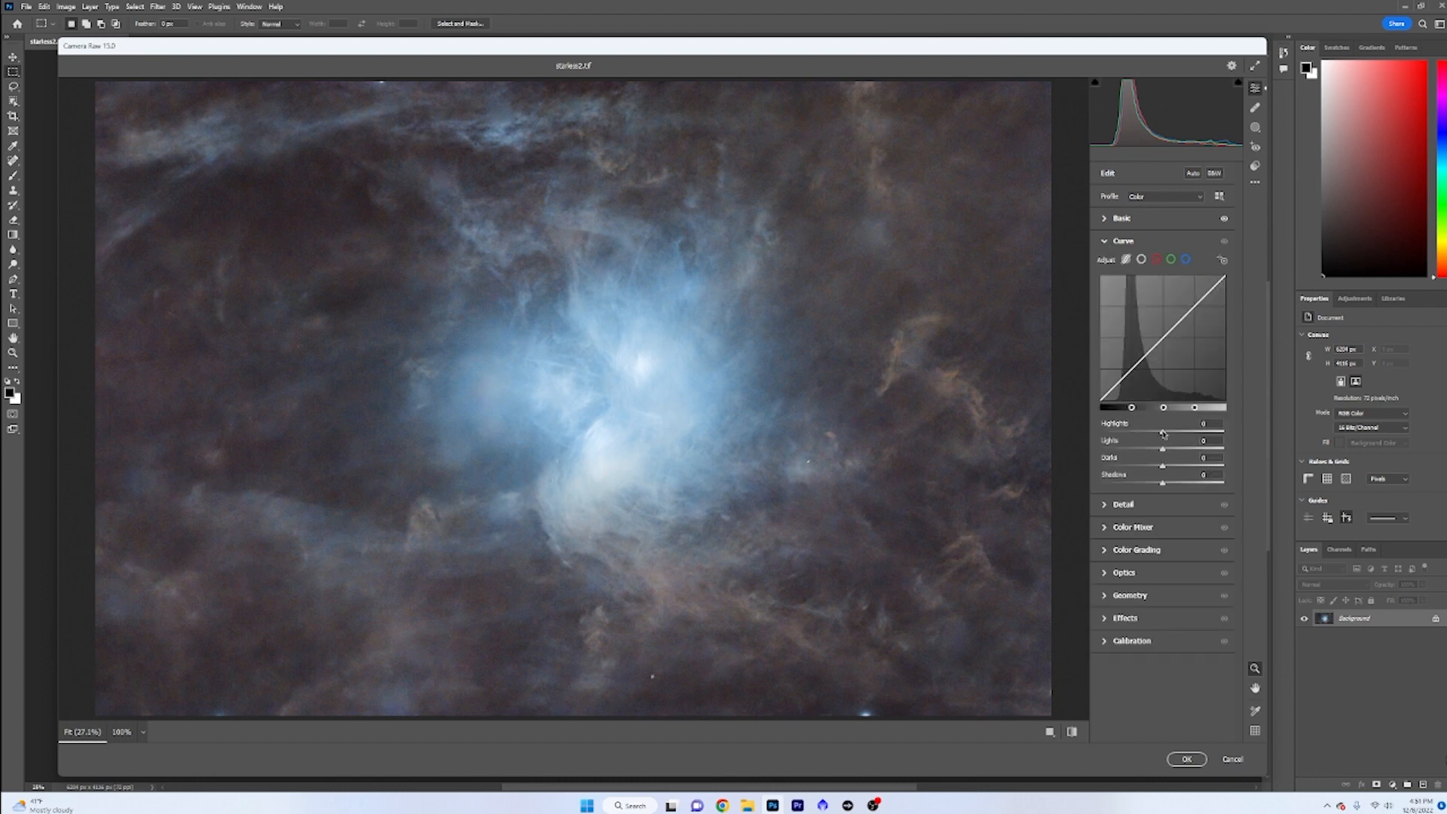
{"action": "left_click_drag", "start_coordinate": [1162, 434], "coordinate": [1165, 465]}
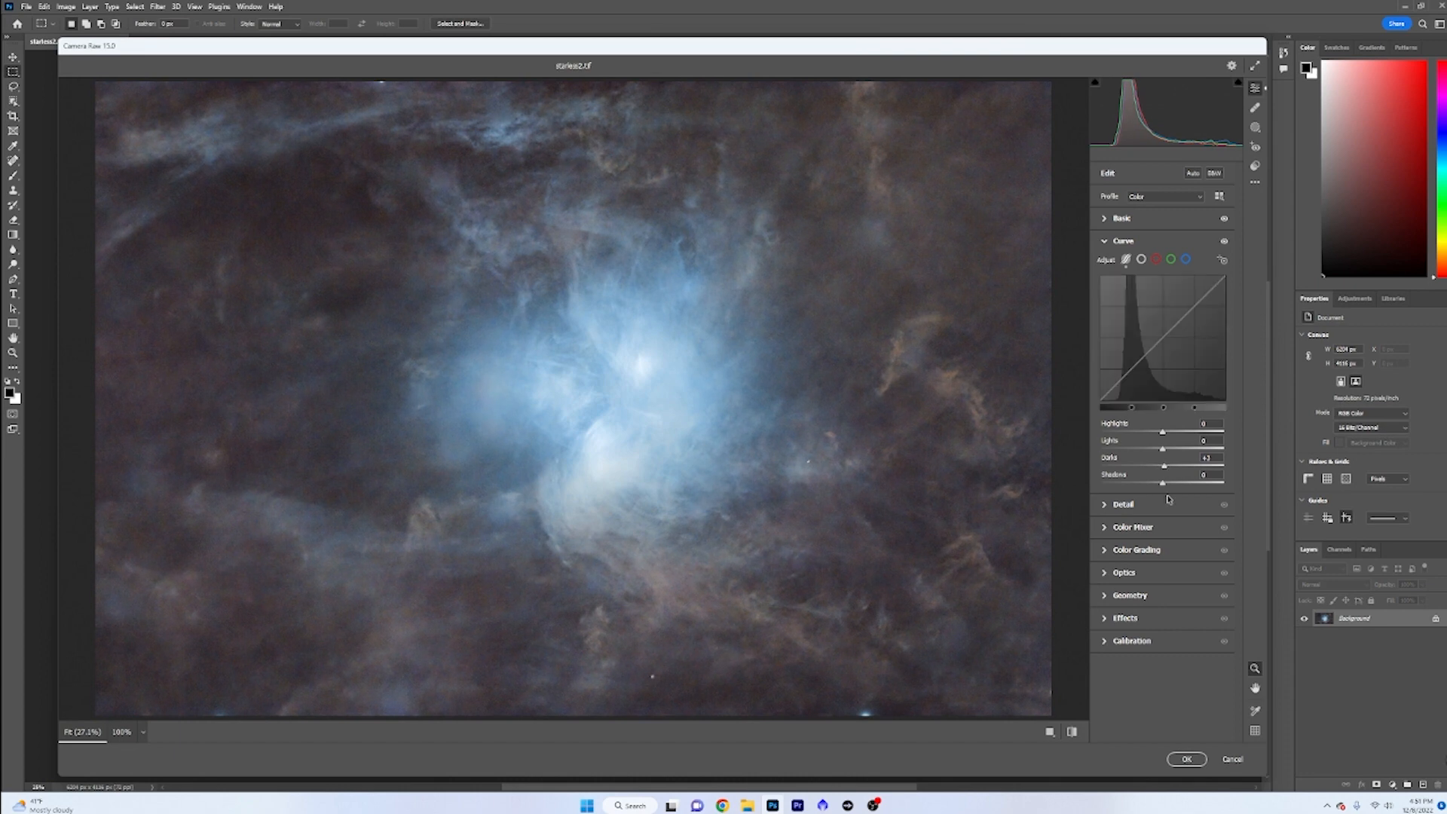
{"action": "left_click_drag", "start_coordinate": [1163, 485], "coordinate": [1161, 481]}
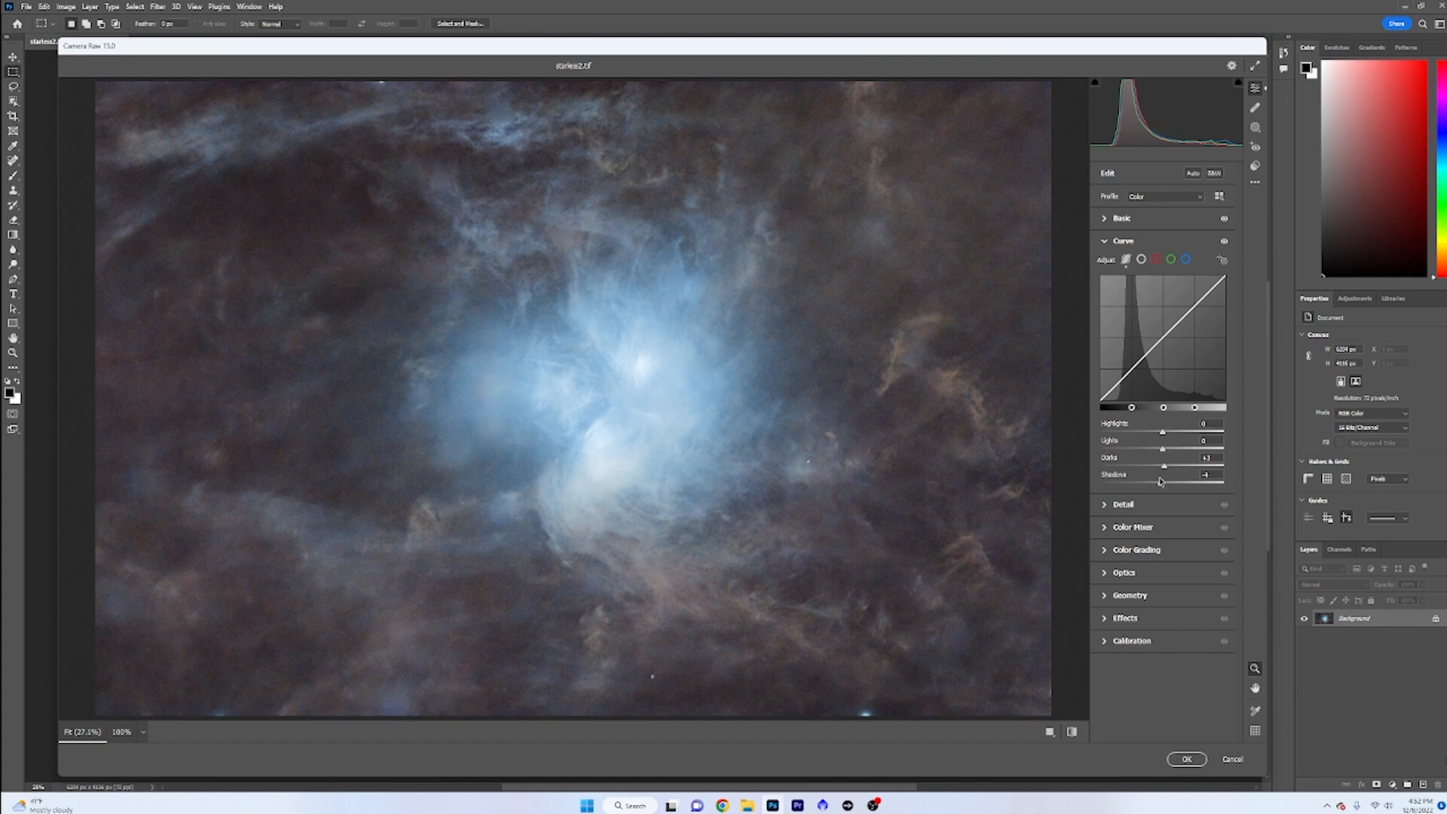
{"action": "left_click_drag", "start_coordinate": [1159, 481], "coordinate": [1161, 482]}
{"action": "left_click", "coordinate": [1105, 242]}
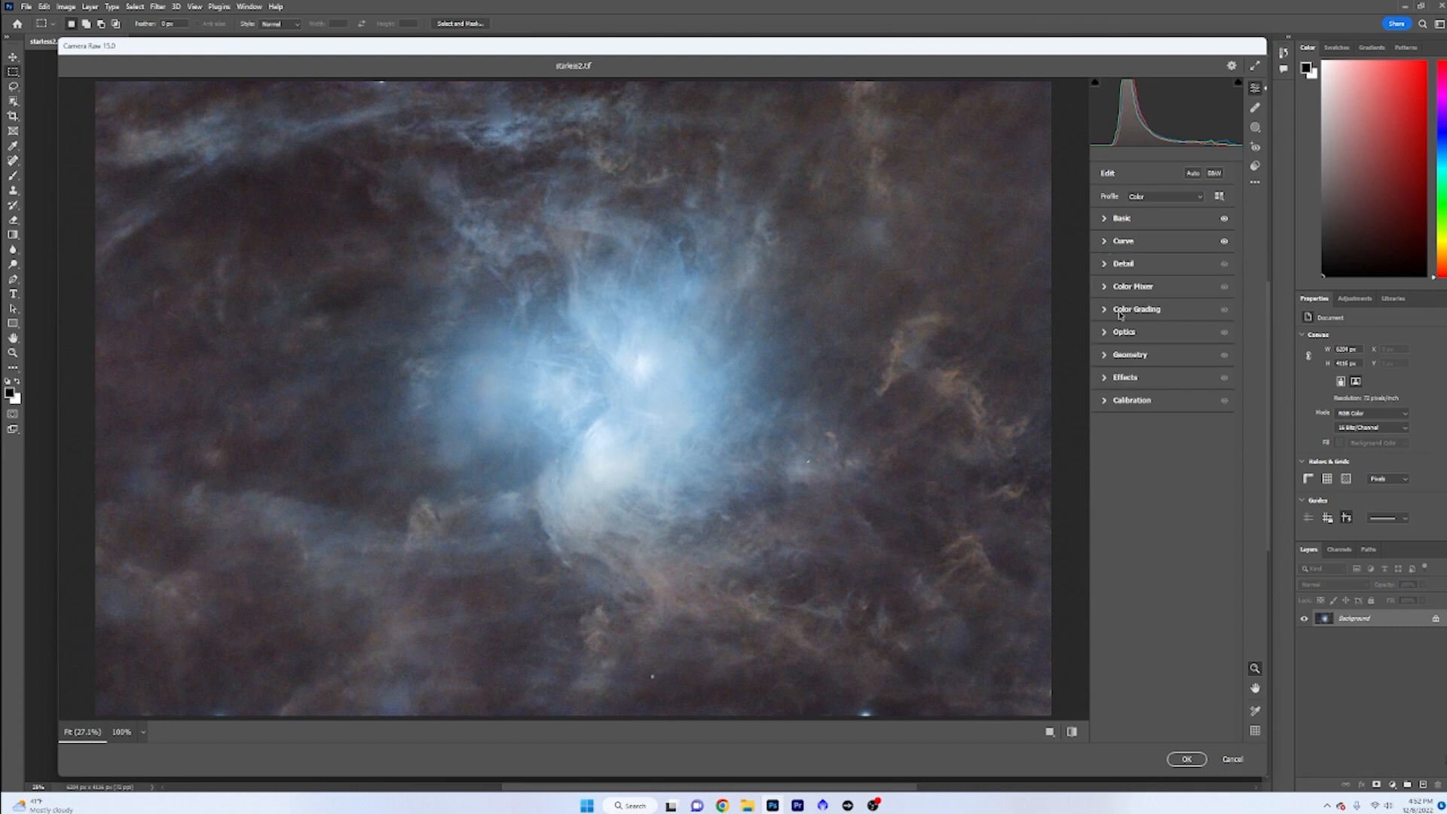
Step: Set Sharpening to 10 and Noise Reduction to 20, checking the grain in the nebula at 100%
{"action": "left_click", "coordinate": [1103, 263]}
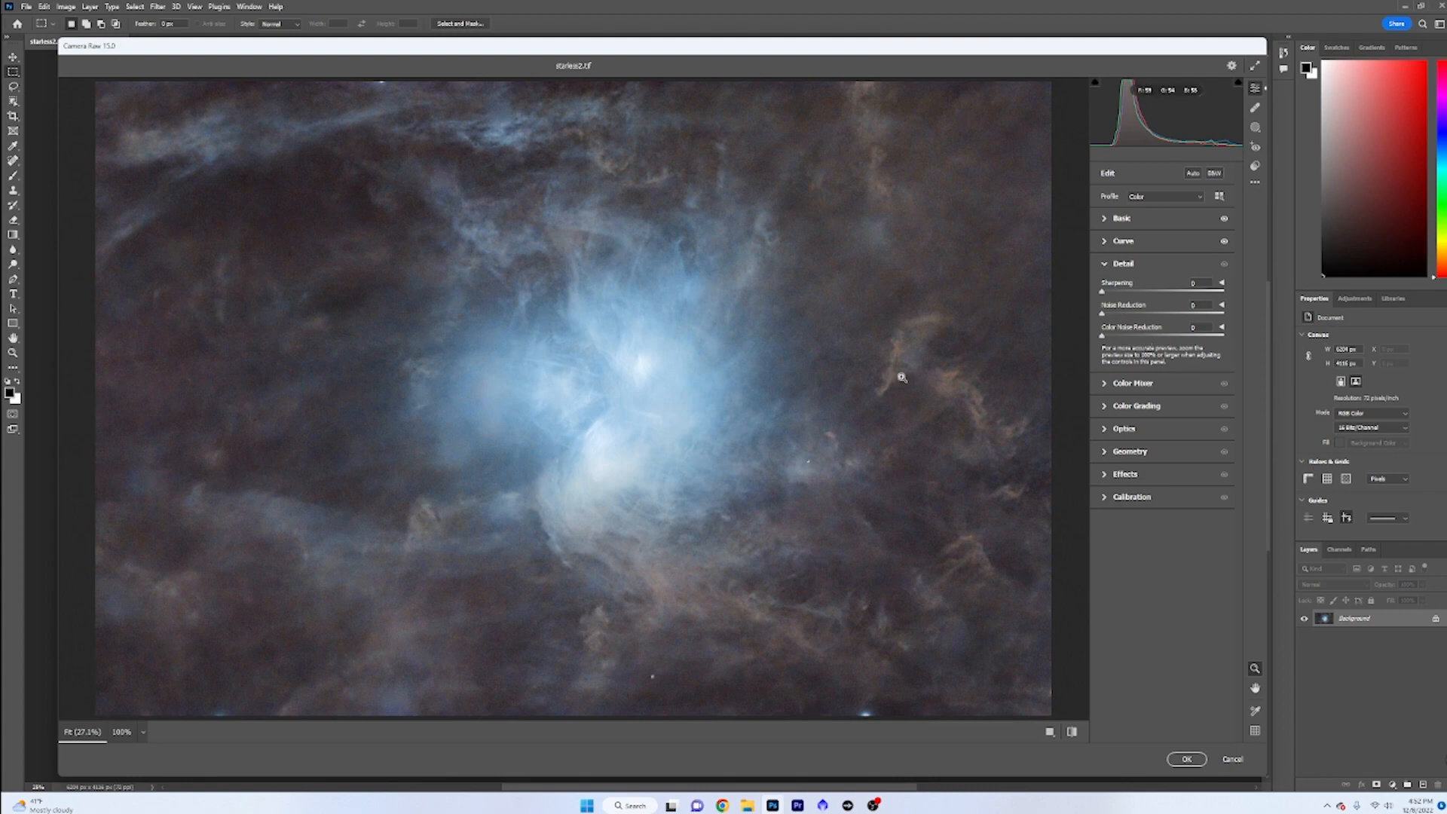
{"action": "left_click", "coordinate": [760, 378]}
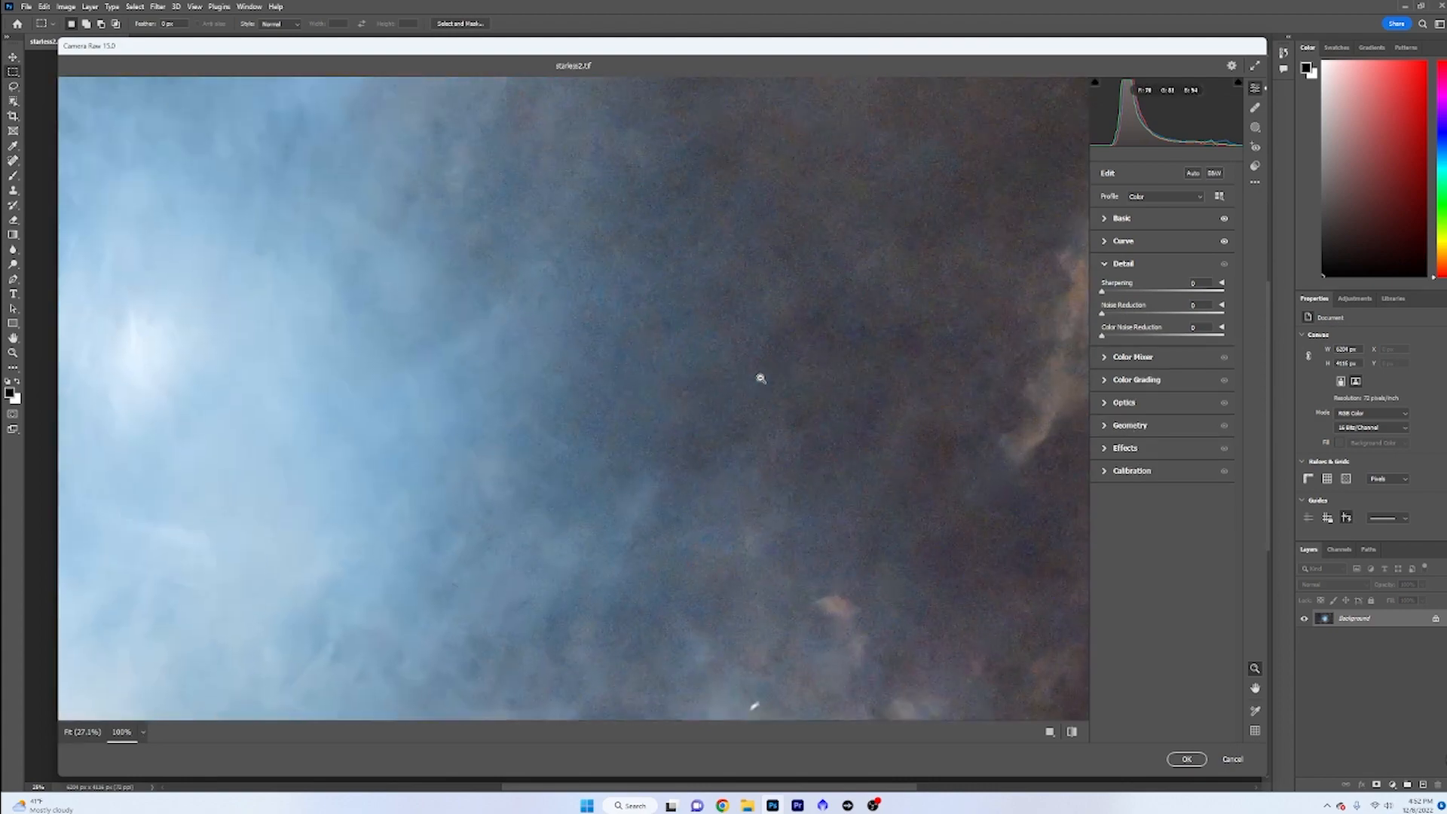
{"action": "left_click", "coordinate": [941, 332]}
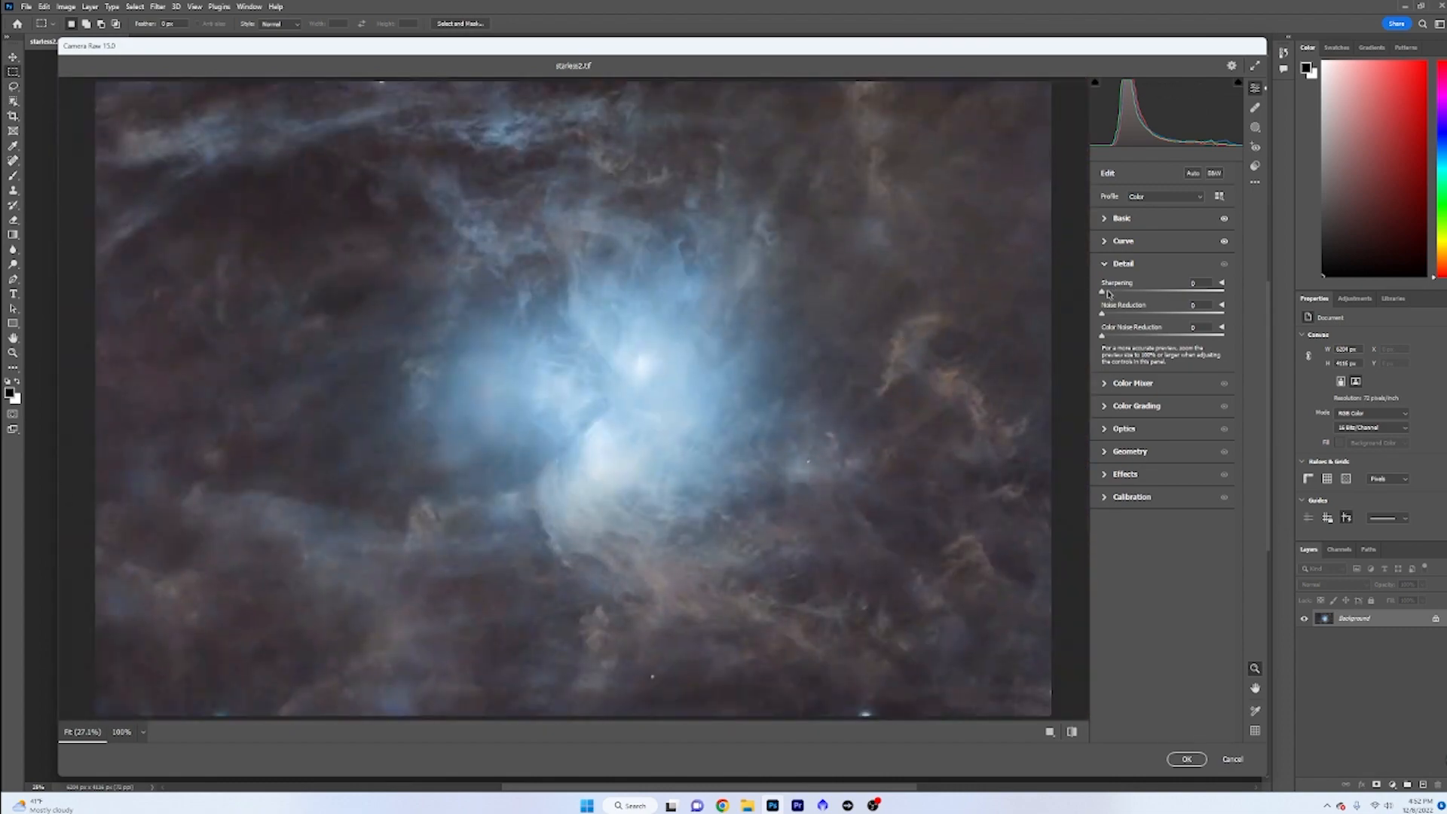
{"action": "mouse_move", "coordinate": [1102, 293]}
{"action": "left_mouse_down"}
{"action": "mouse_move", "coordinate": [1222, 300]}
{"action": "mouse_move", "coordinate": [1095, 297]}
{"action": "mouse_move", "coordinate": [1112, 294]}
{"action": "left_mouse_up"}
{"action": "mouse_move", "coordinate": [1101, 315]}
{"action": "left_mouse_down"}
{"action": "mouse_move", "coordinate": [1195, 320]}
{"action": "mouse_move", "coordinate": [1100, 319]}
{"action": "mouse_move", "coordinate": [1126, 317]}
{"action": "left_mouse_up"}
{"action": "left_click", "coordinate": [909, 336]}
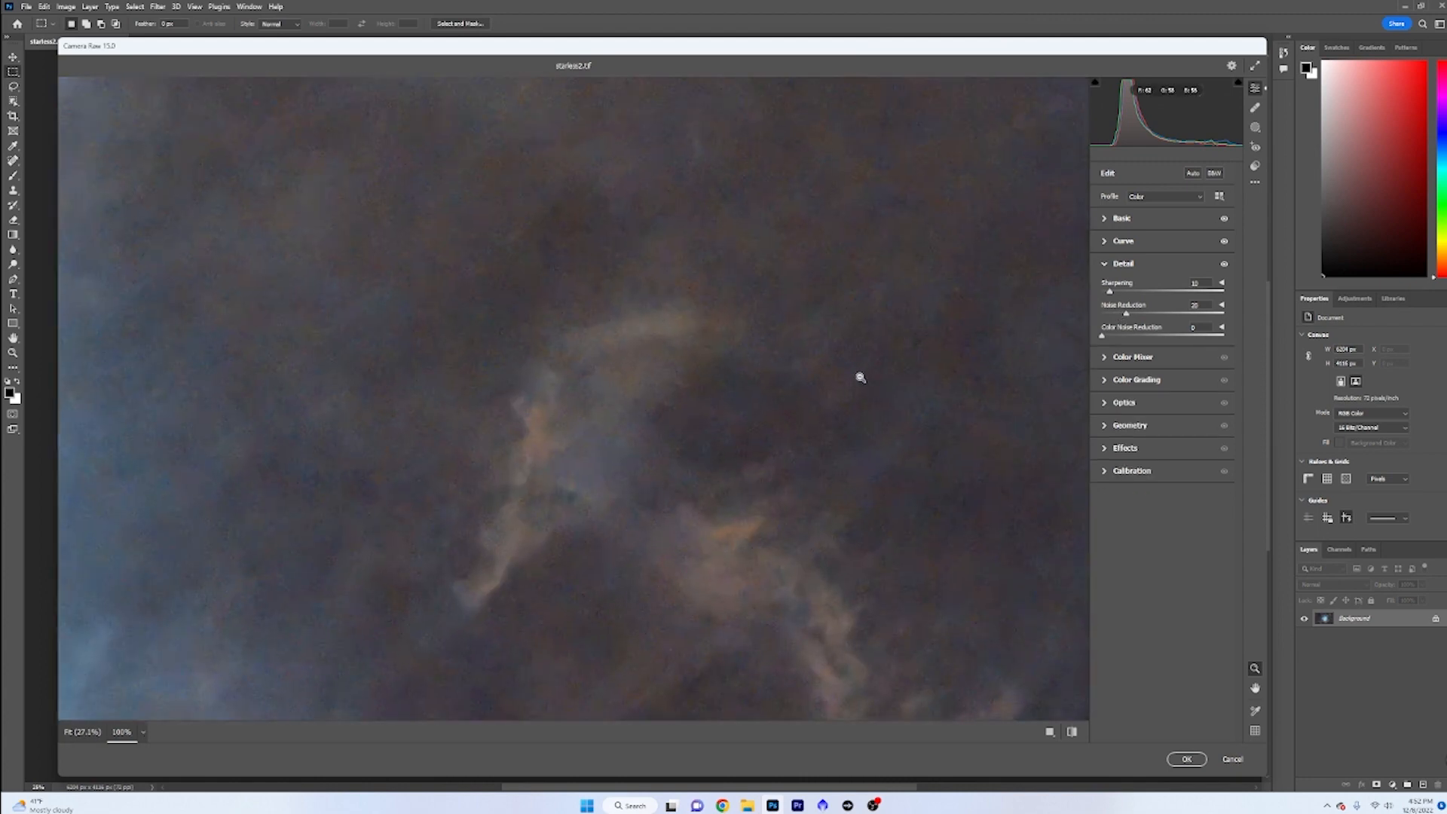
{"action": "left_click", "coordinate": [727, 373]}
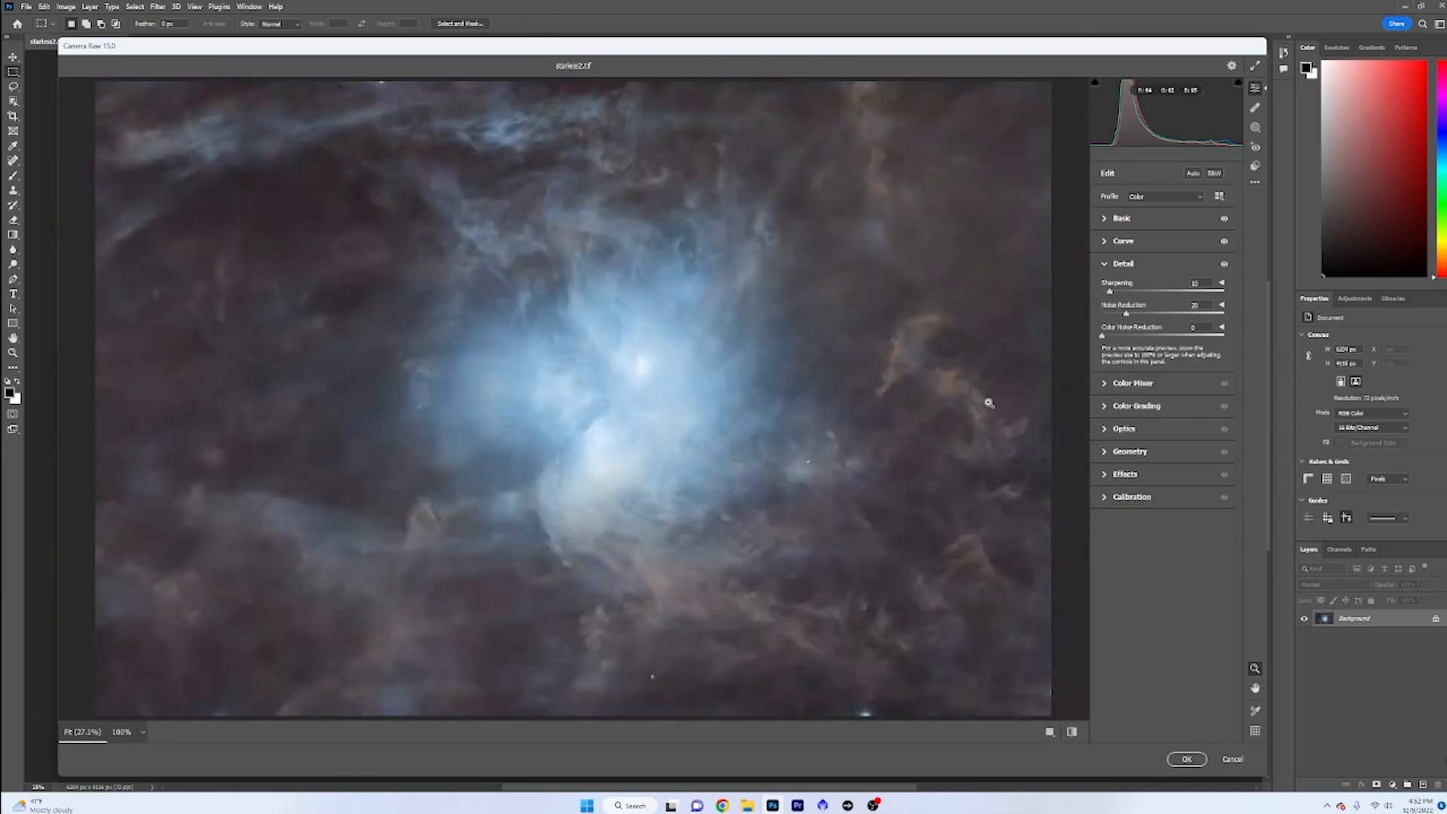
Step: Set Color Noise Reduction to 15 while viewing the dust detail at 100%, and lower Noise Reduction slightly
{"action": "left_click", "coordinate": [970, 371]}
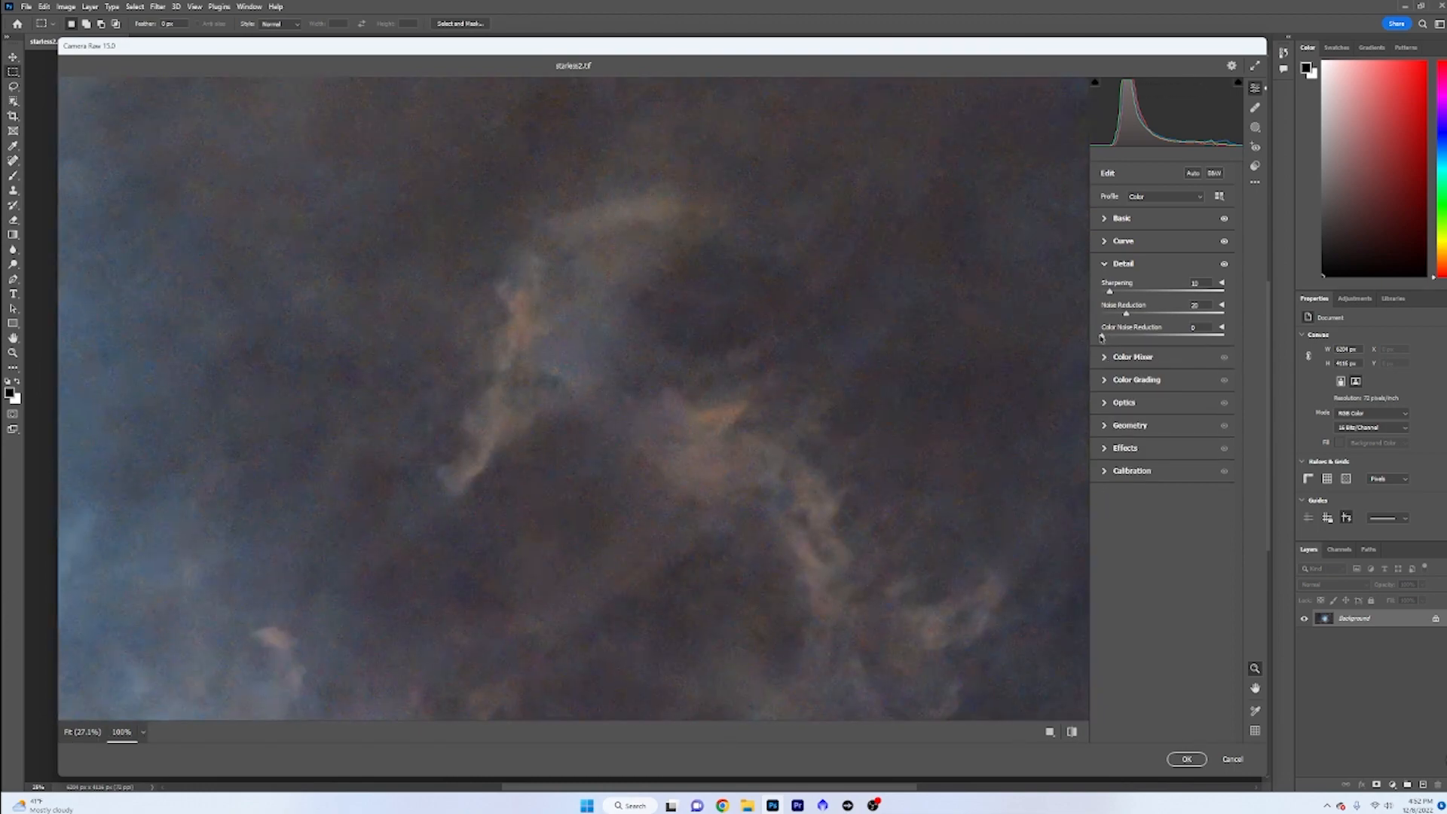
{"action": "mouse_move", "coordinate": [1102, 337]}
{"action": "left_mouse_down"}
{"action": "mouse_move", "coordinate": [1228, 345]}
{"action": "mouse_move", "coordinate": [1104, 343]}
{"action": "mouse_move", "coordinate": [1122, 343]}
{"action": "left_mouse_up"}
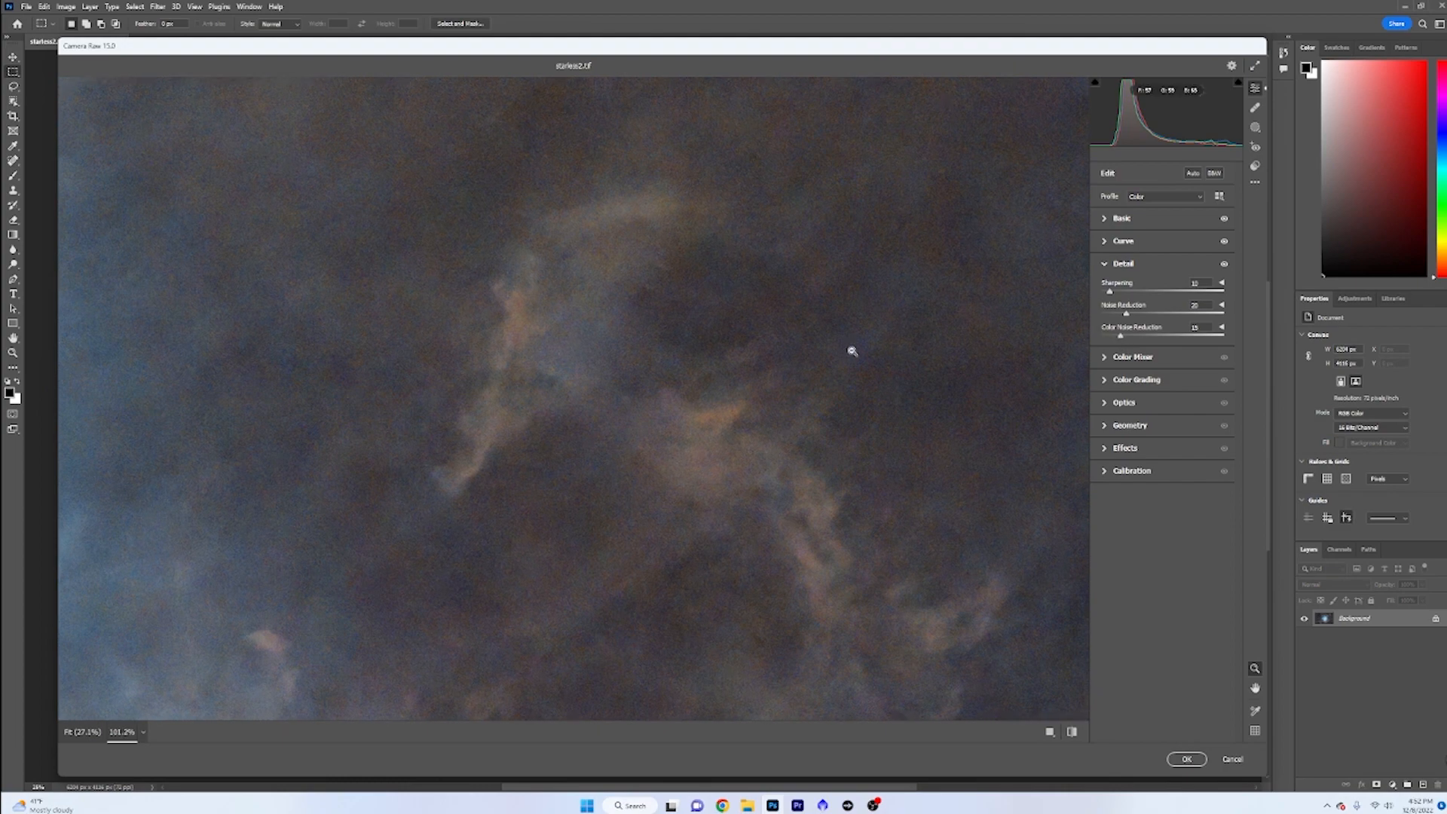
{"action": "left_click", "coordinate": [849, 349]}
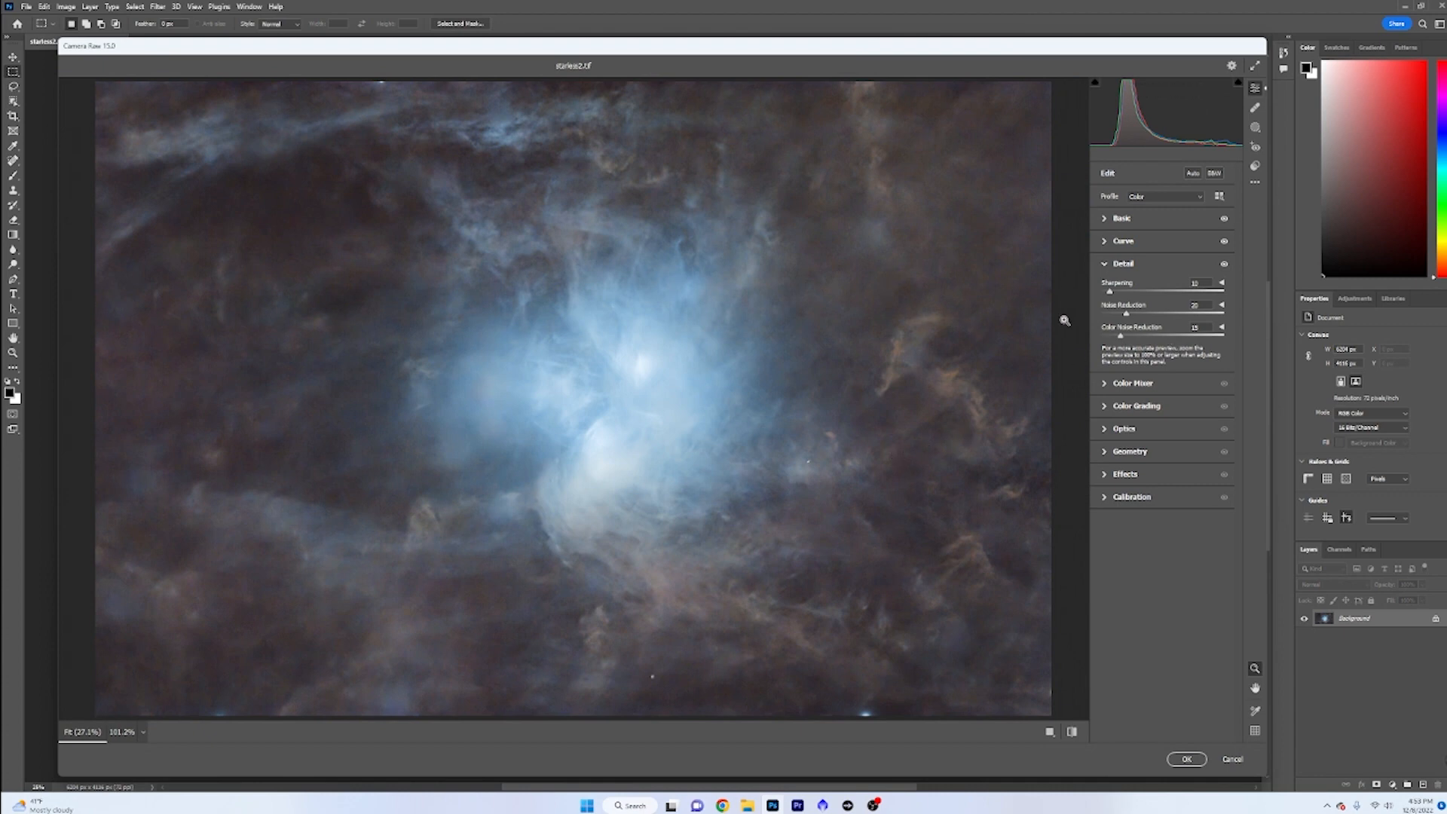
{"action": "left_click_drag", "start_coordinate": [1127, 317], "coordinate": [1120, 317]}
{"action": "left_click", "coordinate": [1109, 265]}
Step: Examine the Color Grading, Color Mixer, Optics, Effects and Calibration settings without changing them
{"action": "left_click", "coordinate": [1105, 310]}
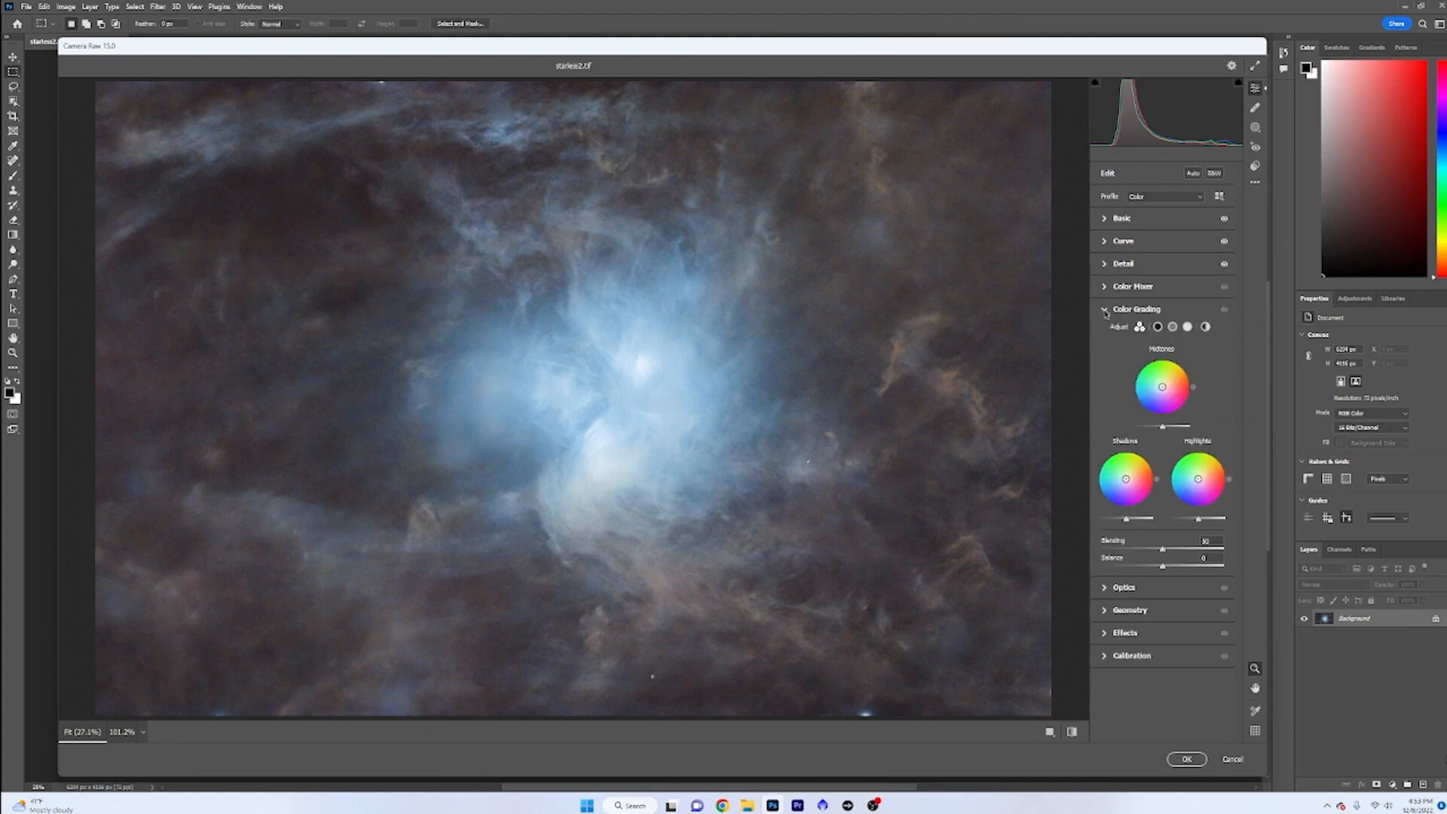
{"action": "left_click", "coordinate": [1103, 287]}
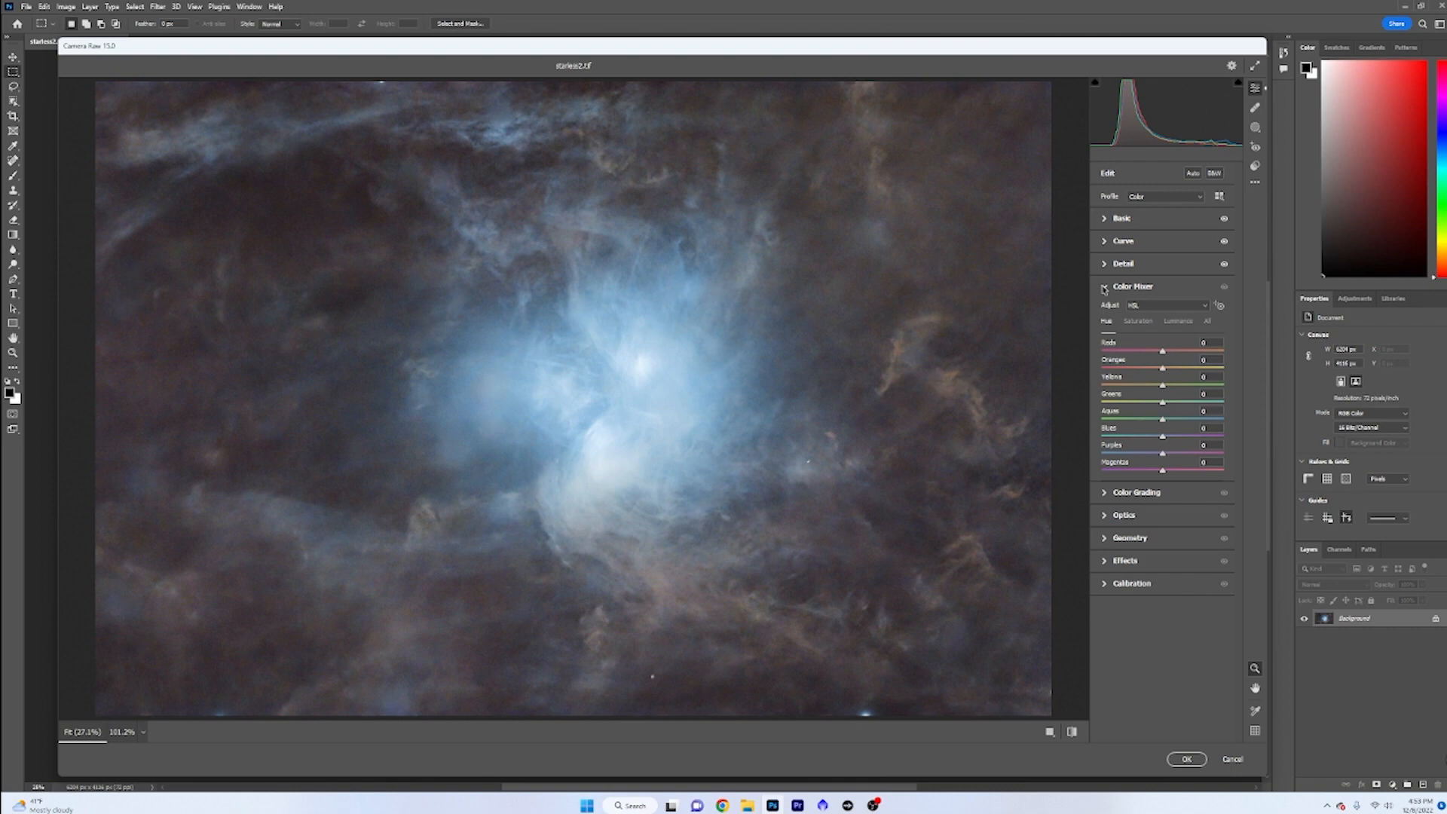
{"action": "left_click", "coordinate": [1103, 288]}
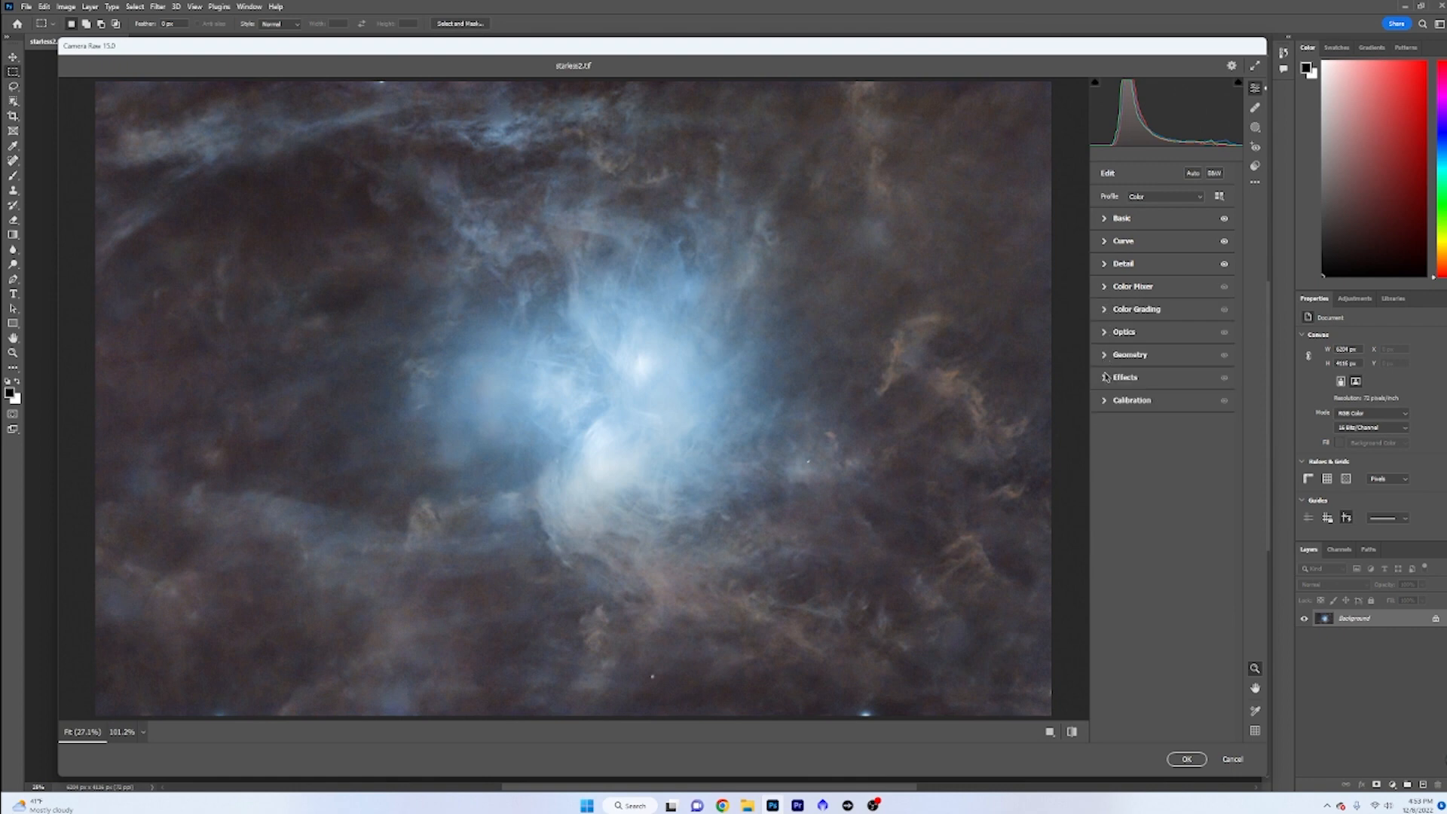
{"action": "left_click", "coordinate": [1104, 377]}
{"action": "left_click", "coordinate": [1105, 376]}
{"action": "left_click", "coordinate": [1103, 333]}
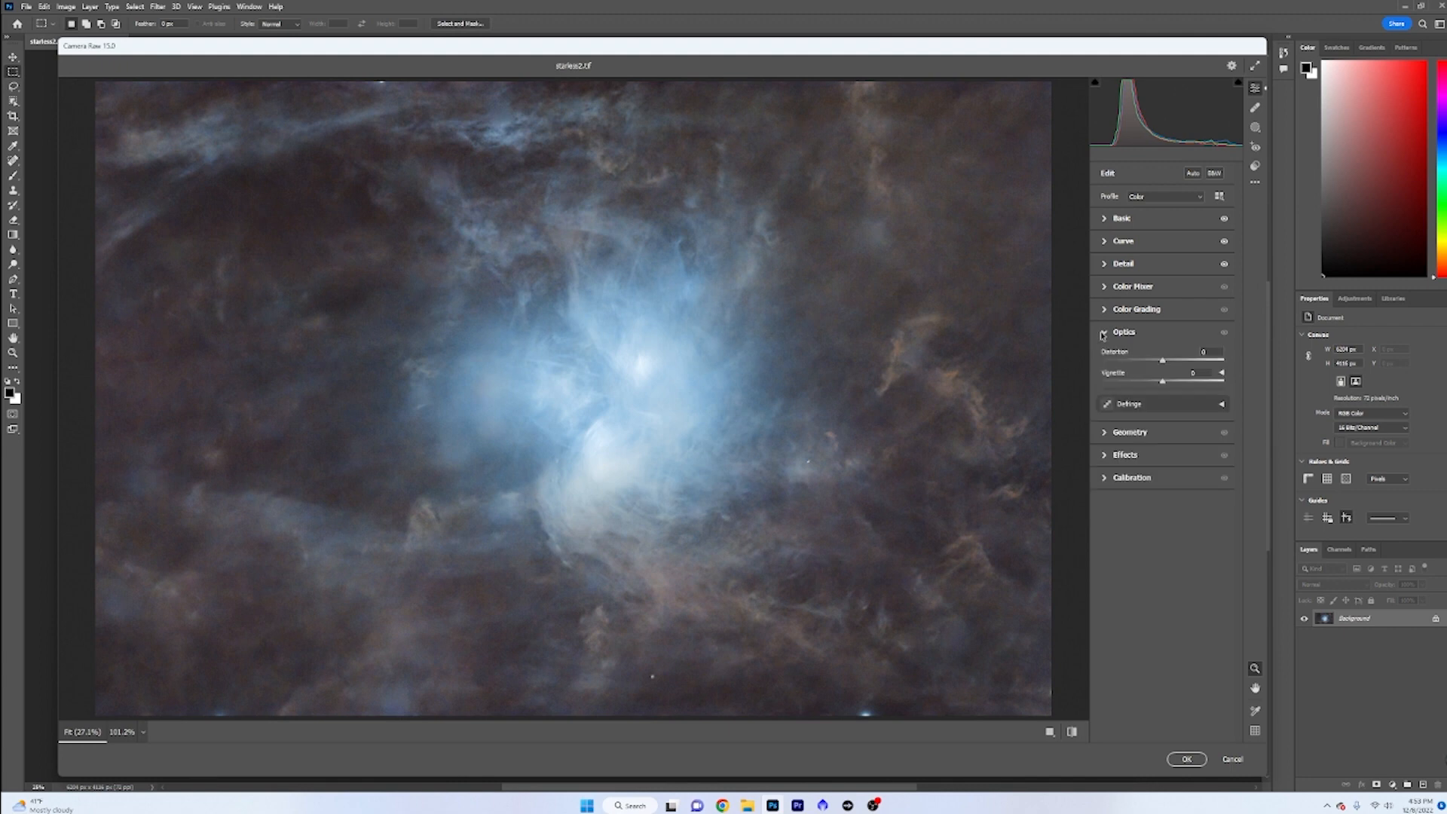
{"action": "left_click", "coordinate": [1105, 332]}
{"action": "left_click", "coordinate": [1104, 378]}
{"action": "left_click", "coordinate": [1104, 378]}
{"action": "left_click", "coordinate": [1106, 404]}
{"action": "left_click", "coordinate": [1106, 403]}
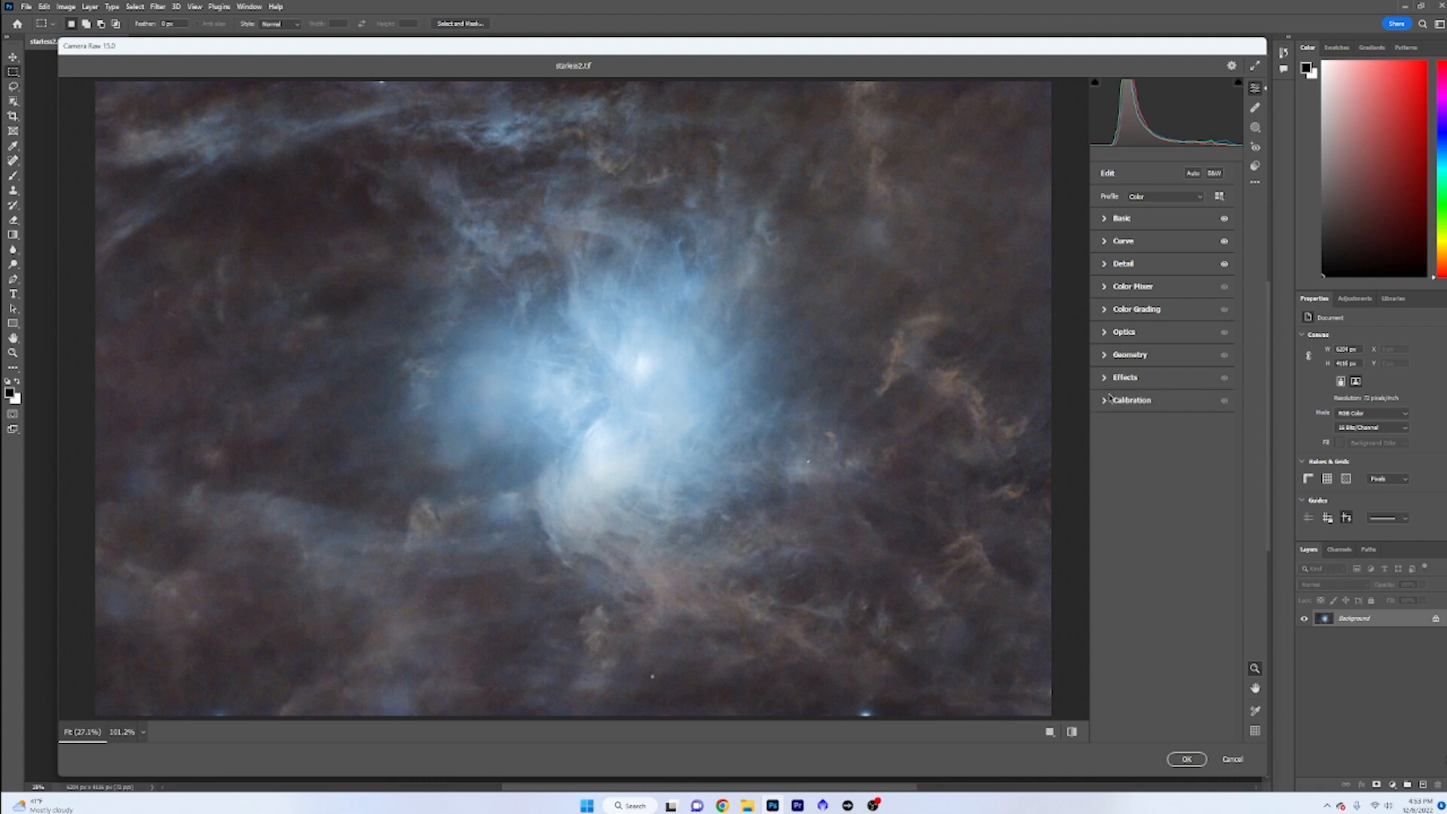
{"action": "left_click", "coordinate": [1106, 287]}
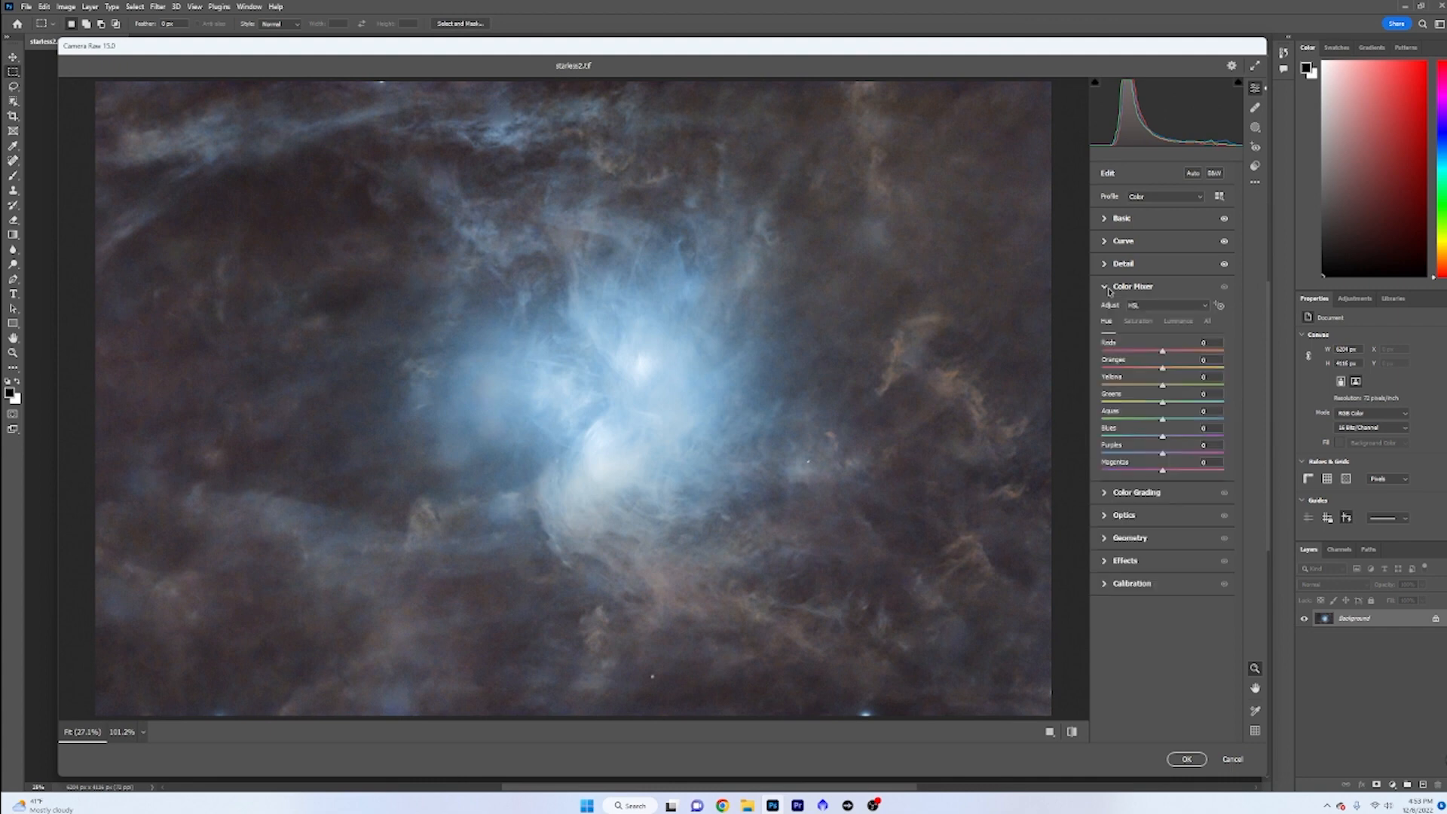
{"action": "left_click", "coordinate": [1106, 287]}
Step: Raise Vibrance moderately to strengthen the nebula's blue, and increase Saturation slightly
{"action": "left_click", "coordinate": [1104, 218]}
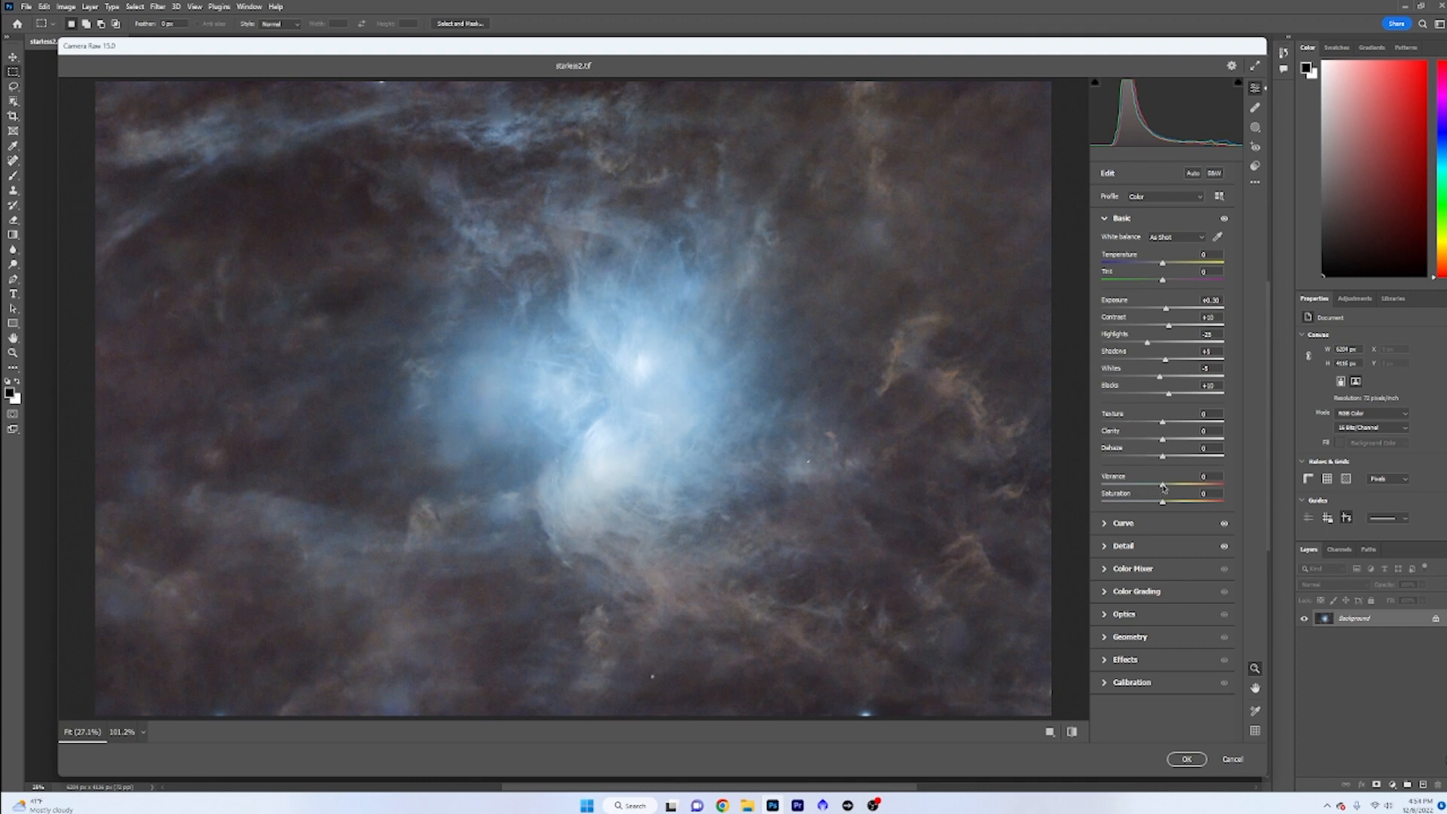
{"action": "mouse_move", "coordinate": [1163, 487]}
{"action": "left_mouse_down"}
{"action": "mouse_move", "coordinate": [1222, 487]}
{"action": "mouse_move", "coordinate": [1137, 488]}
{"action": "mouse_move", "coordinate": [1188, 487]}
{"action": "left_mouse_up"}
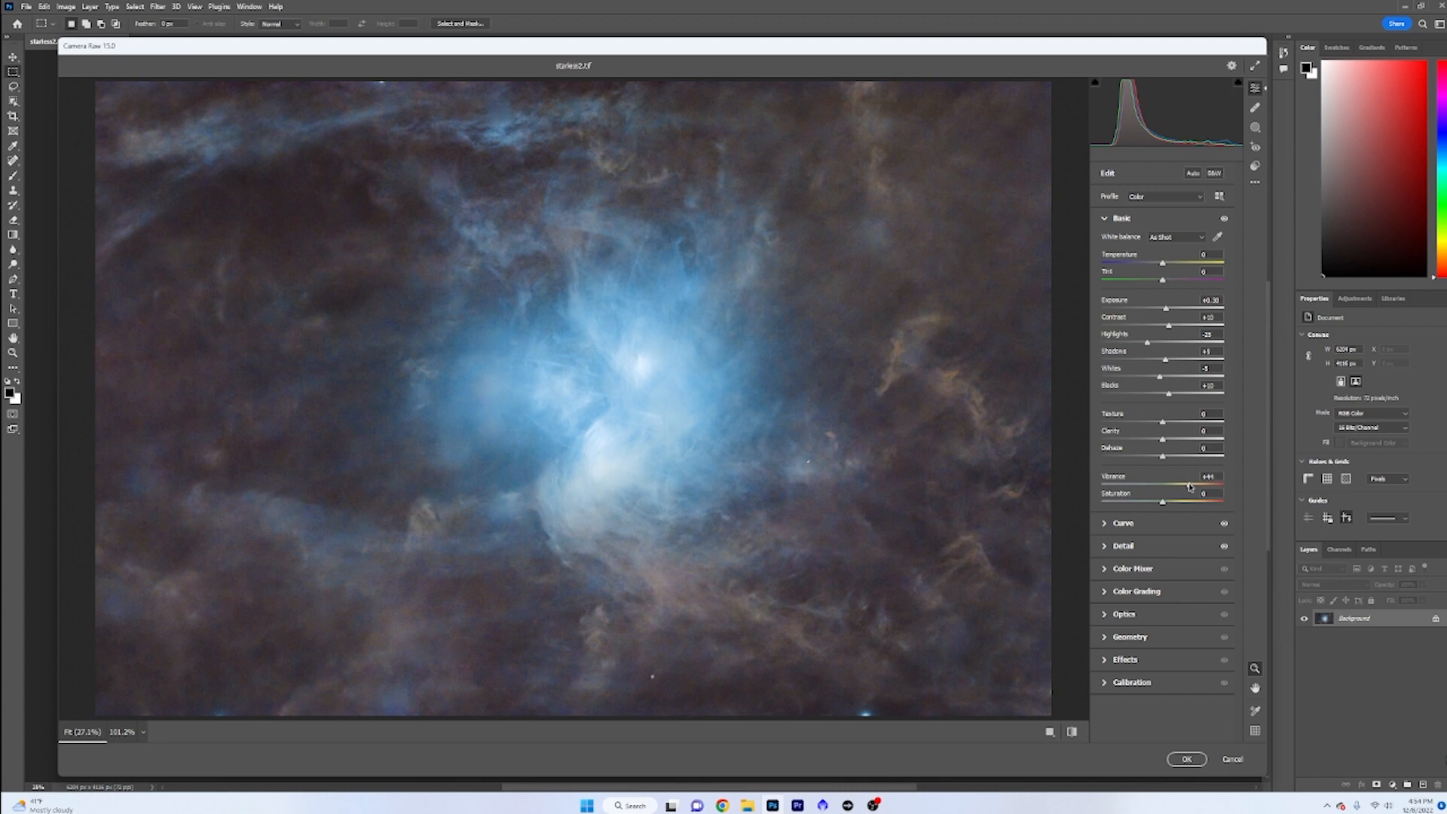
{"action": "left_click_drag", "start_coordinate": [1189, 486], "coordinate": [1193, 487]}
{"action": "left_click_drag", "start_coordinate": [1194, 486], "coordinate": [1183, 486]}
{"action": "left_click_drag", "start_coordinate": [1184, 486], "coordinate": [1181, 485]}
{"action": "mouse_move", "coordinate": [1163, 504]}
{"action": "left_mouse_down"}
{"action": "mouse_move", "coordinate": [1182, 504]}
{"action": "mouse_move", "coordinate": [1166, 502]}
{"action": "left_mouse_up"}
Step: Increase Texture and Clarity slightly, checking the detail up close, and apply the Camera Raw filter to the image
{"action": "mouse_move", "coordinate": [1162, 425]}
{"action": "left_mouse_down"}
{"action": "mouse_move", "coordinate": [1197, 426]}
{"action": "mouse_move", "coordinate": [1149, 428]}
{"action": "mouse_move", "coordinate": [1179, 426]}
{"action": "mouse_move", "coordinate": [1165, 427]}
{"action": "left_mouse_up"}
{"action": "left_click", "coordinate": [900, 443]}
{"action": "left_click", "coordinate": [901, 444]}
{"action": "mouse_move", "coordinate": [1162, 443]}
{"action": "left_mouse_down"}
{"action": "mouse_move", "coordinate": [1130, 443]}
{"action": "mouse_move", "coordinate": [1220, 443]}
{"action": "mouse_move", "coordinate": [1123, 445]}
{"action": "mouse_move", "coordinate": [1169, 444]}
{"action": "left_mouse_up"}
{"action": "left_click", "coordinate": [1106, 219]}
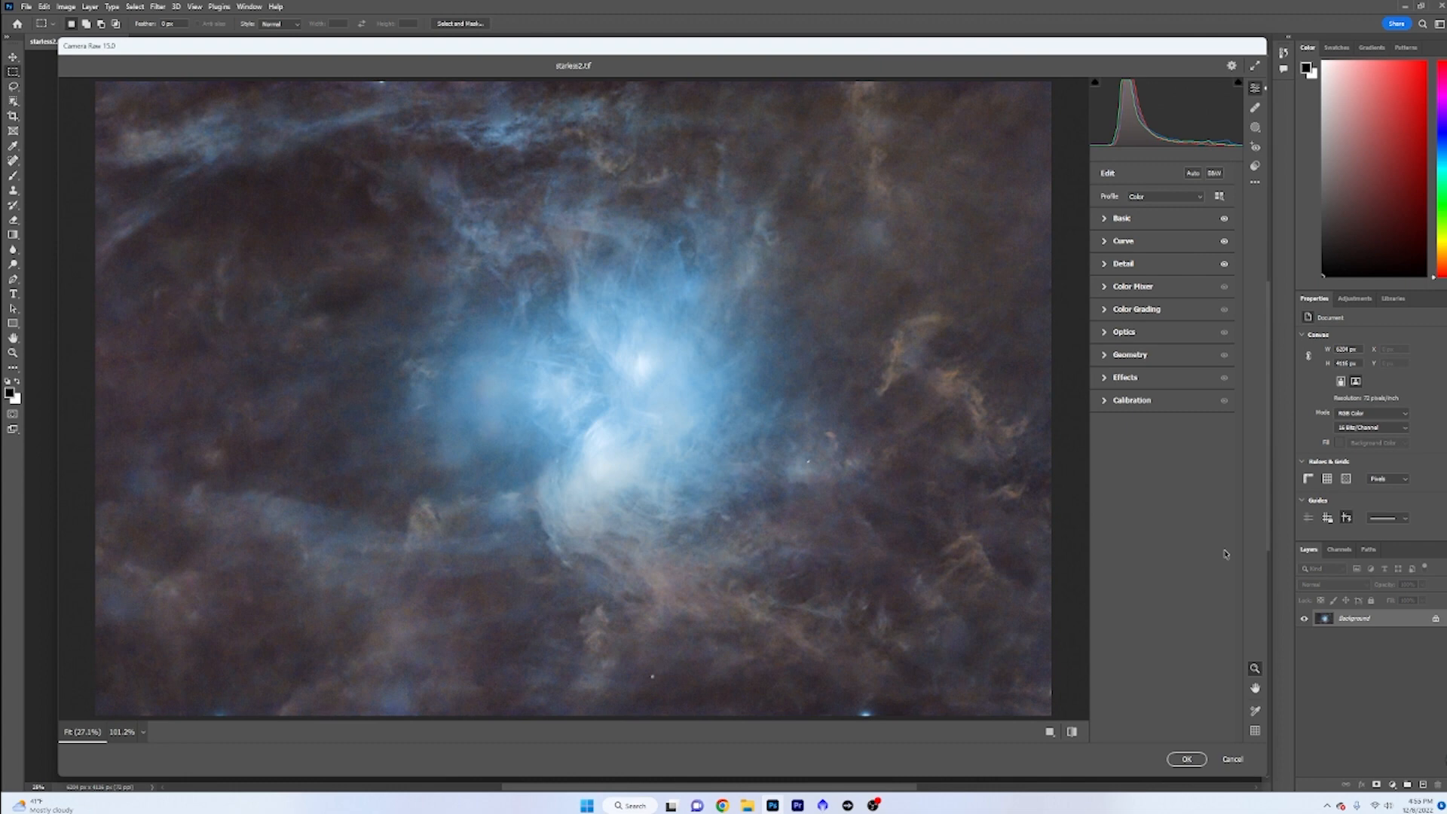
{"action": "left_click", "coordinate": [1189, 758]}
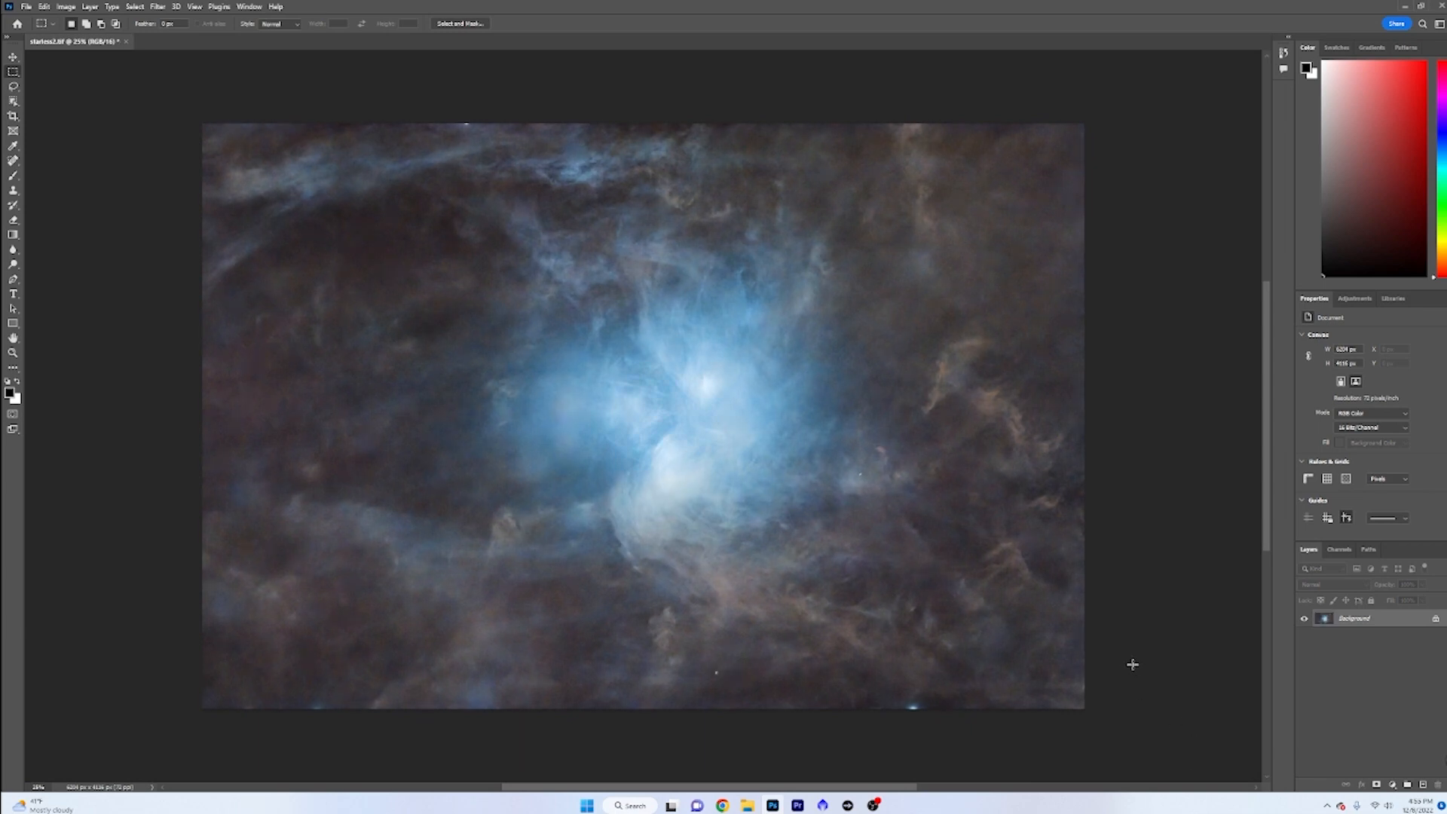
Step: Undo and redo the Camera Raw filter to compare the nebula image before and after
{"action": "left_click", "coordinate": [43, 6]}
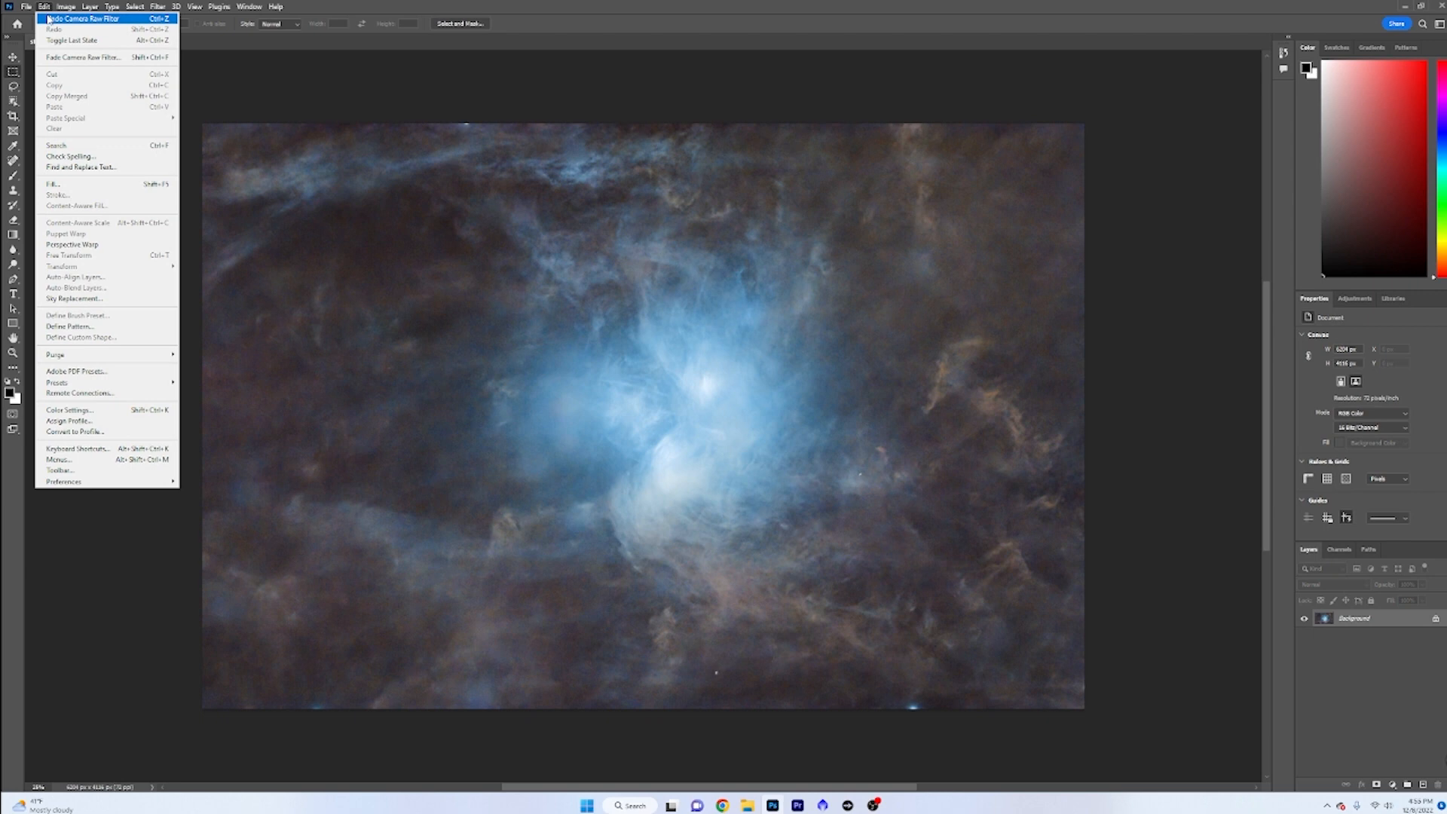
{"action": "left_click", "coordinate": [93, 19]}
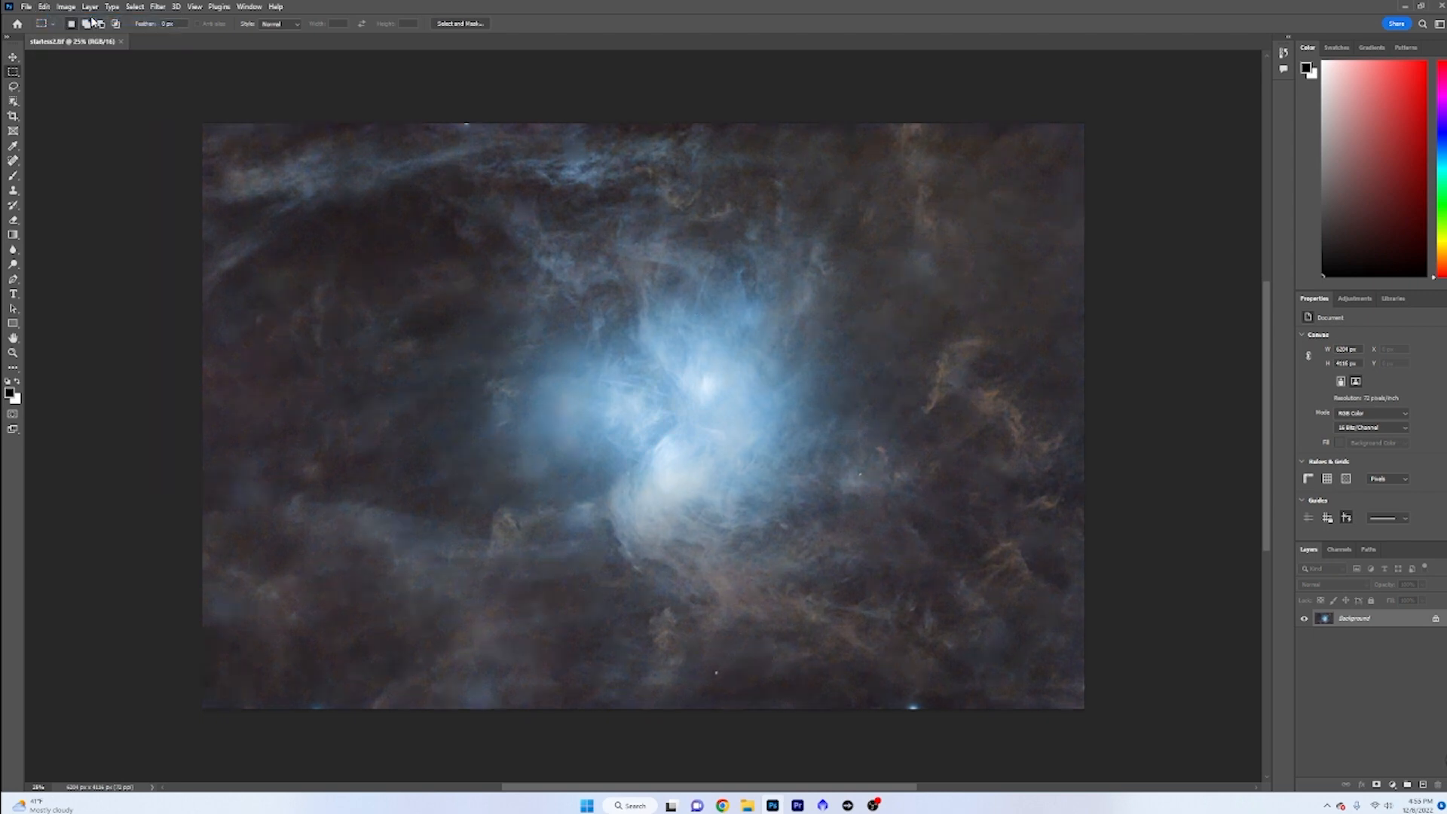
{"action": "left_click", "coordinate": [45, 7]}
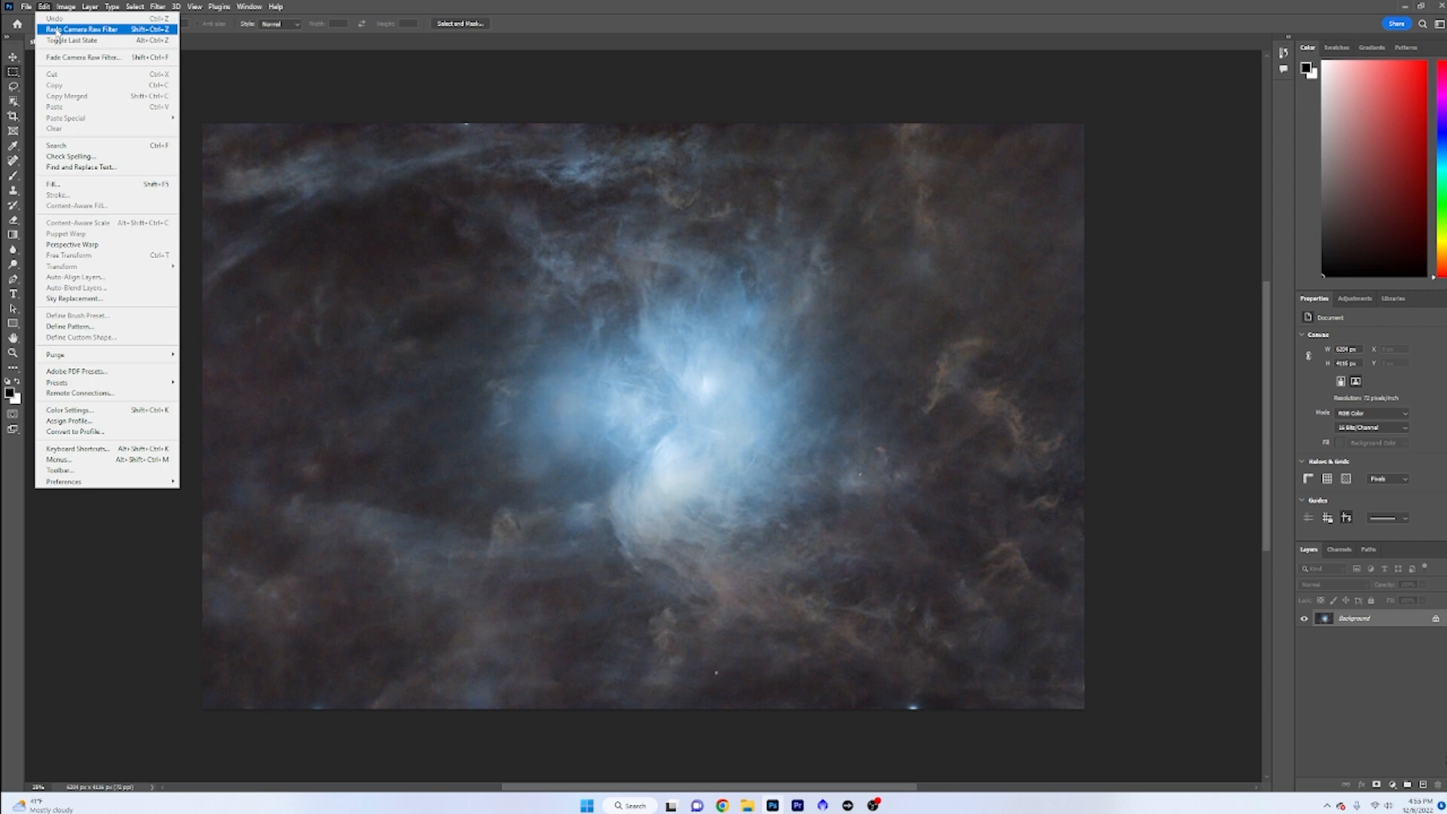
{"action": "left_click", "coordinate": [57, 29]}
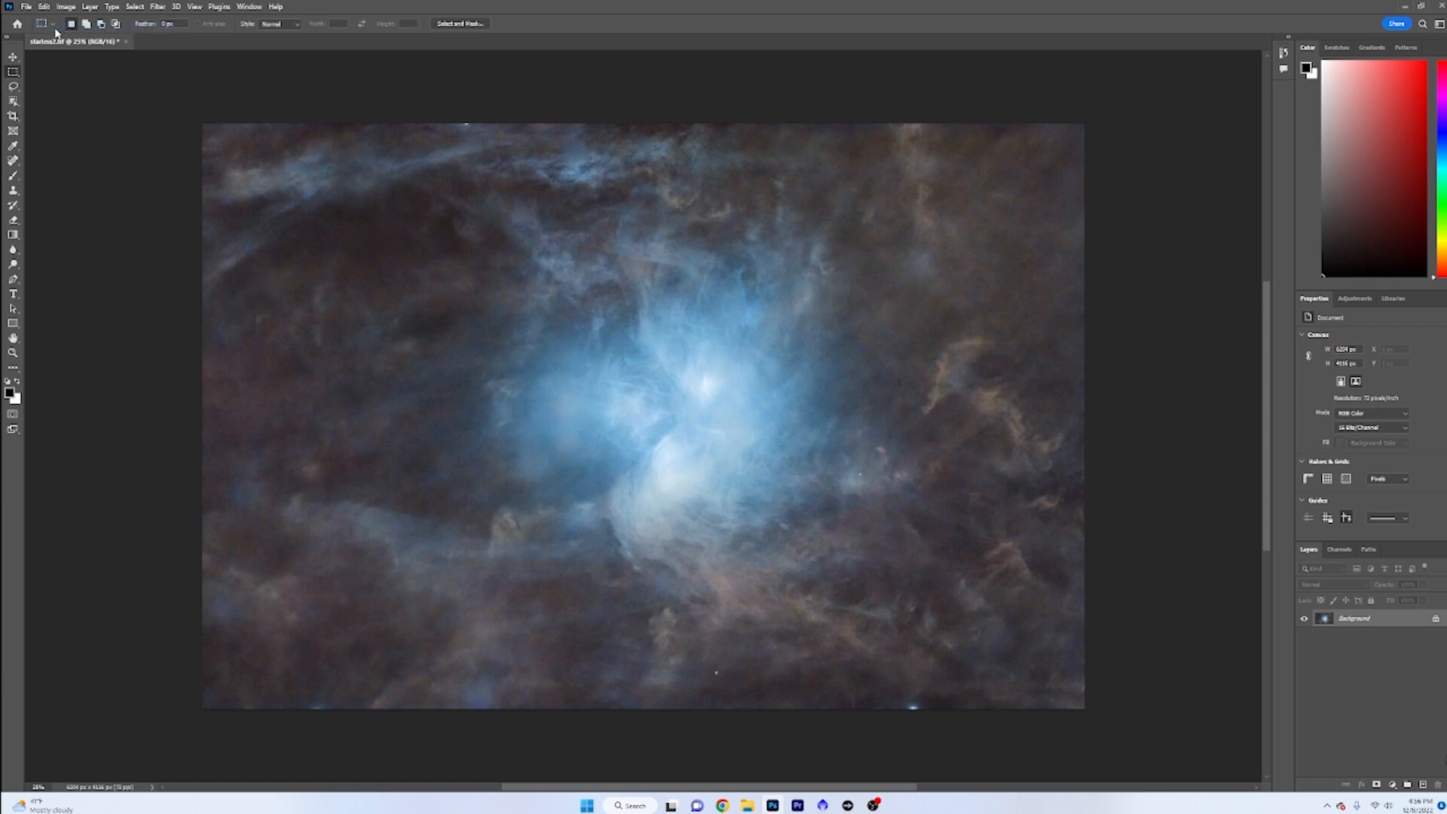